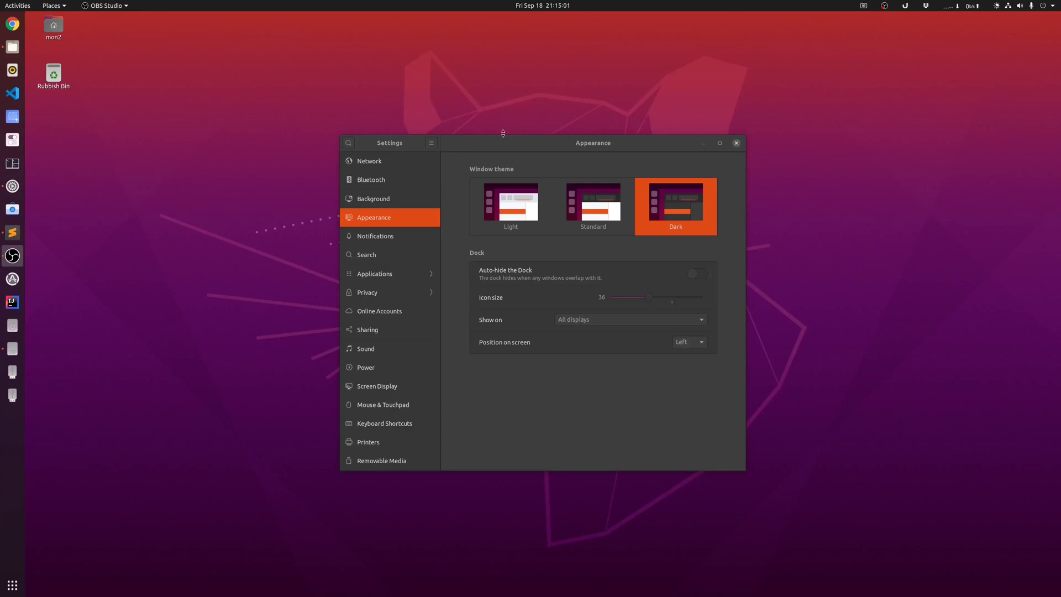
In Settings, try the Light and Standard window themes, then switch back to Dark
{"action": "left_click", "coordinate": [504, 139]}
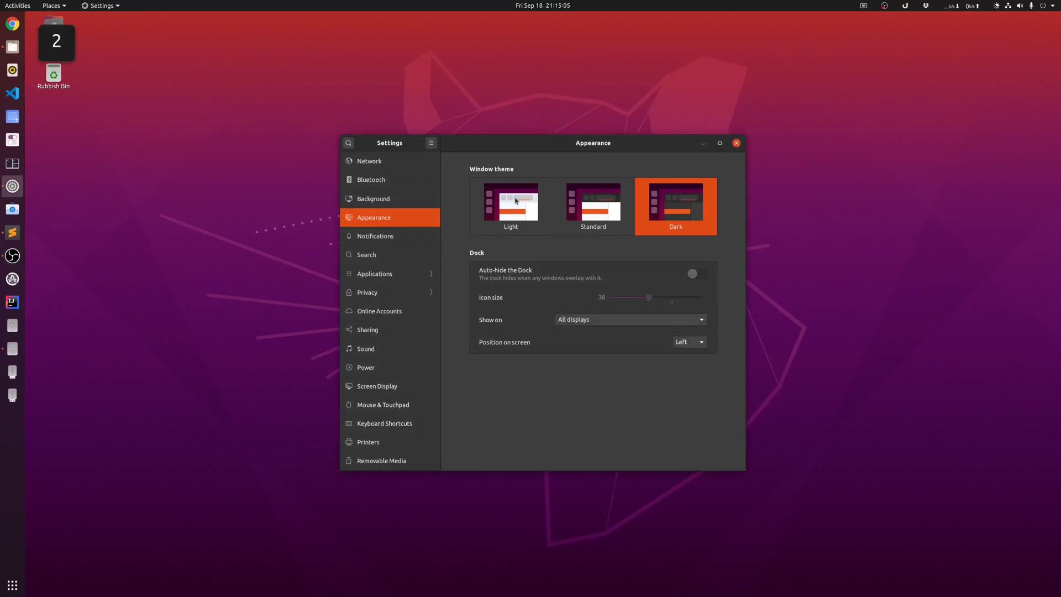
{"action": "left_click", "coordinate": [515, 200]}
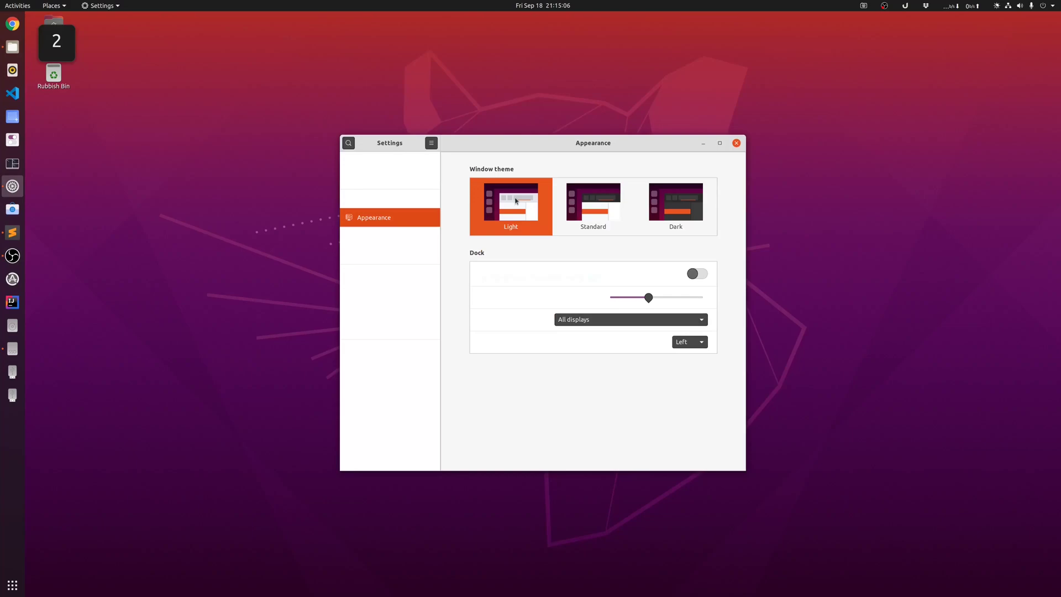
{"action": "left_click", "coordinate": [597, 222]}
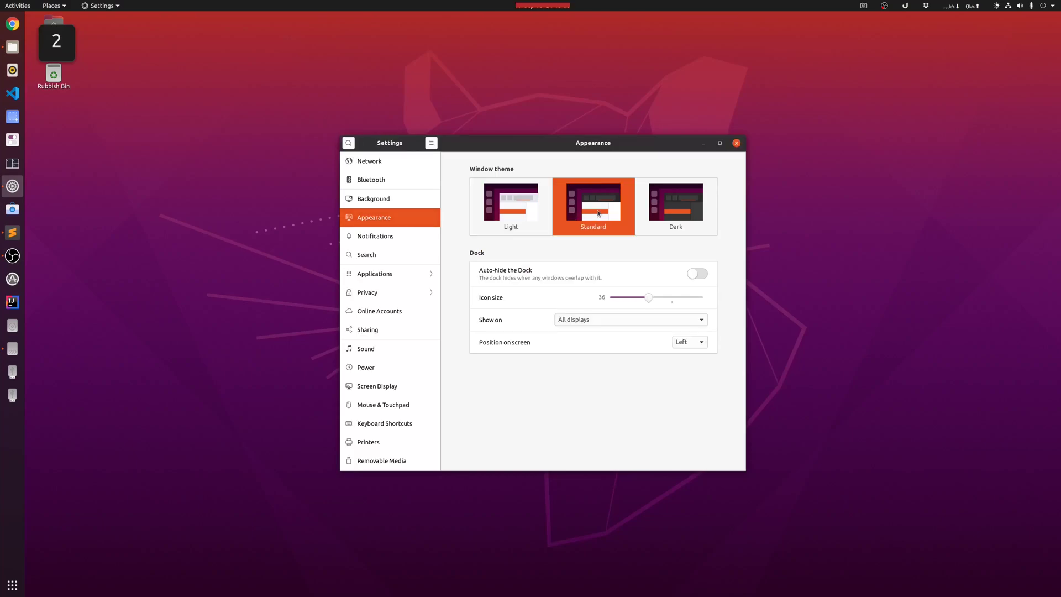
{"action": "left_click", "coordinate": [683, 221]}
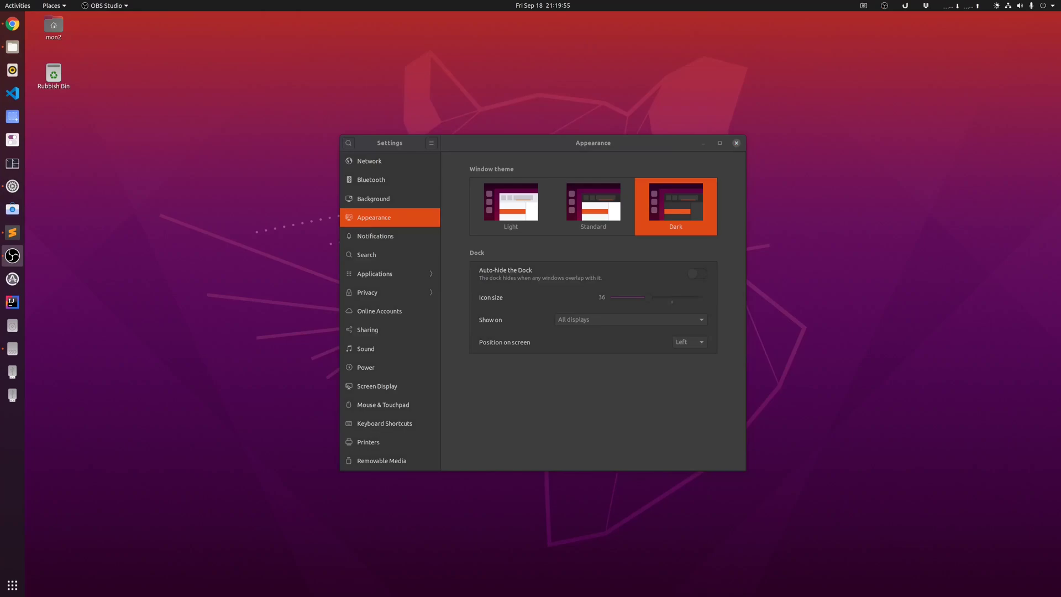
{"action": "left_click", "coordinate": [544, 145]}
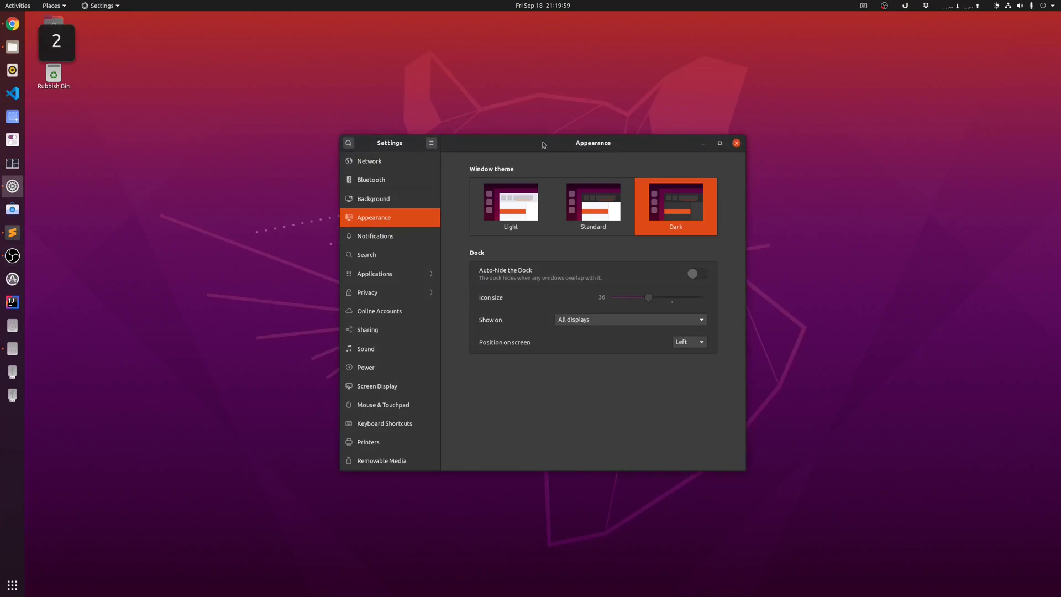
Check the notifications panel and system menu, then launch Extensions and scroll its list
{"action": "left_click", "coordinate": [540, 6]}
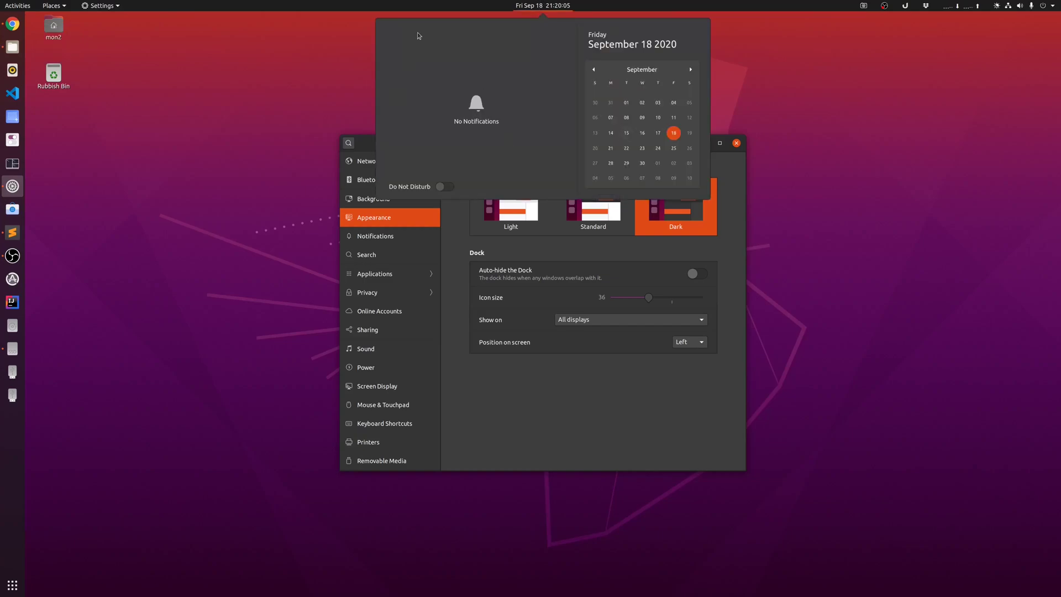
{"action": "left_click", "coordinate": [1045, 7]}
{"action": "left_click", "coordinate": [1045, 8]}
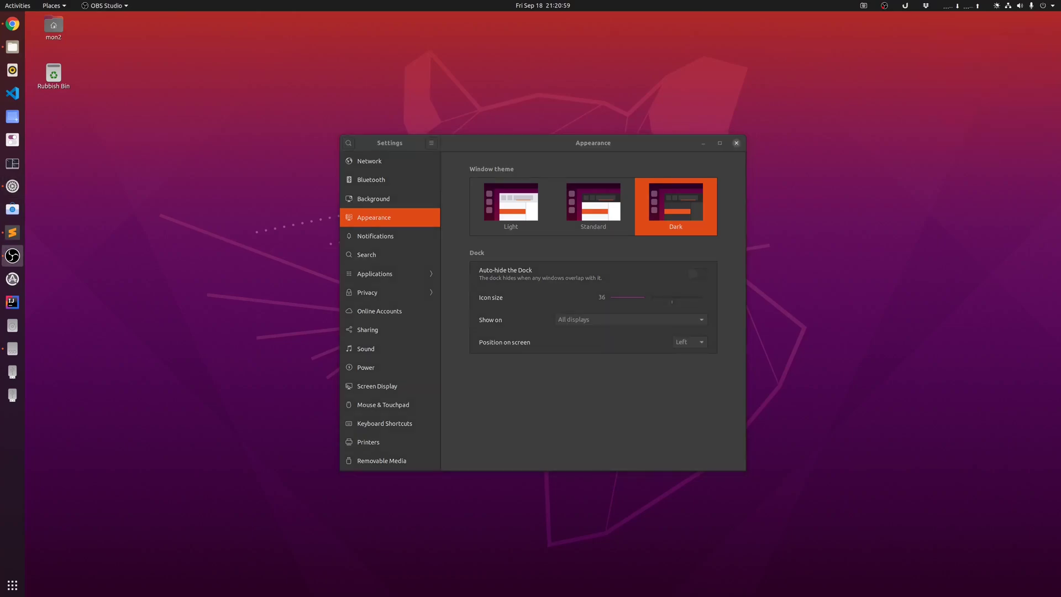
{"action": "left_click", "coordinate": [12, 585]}
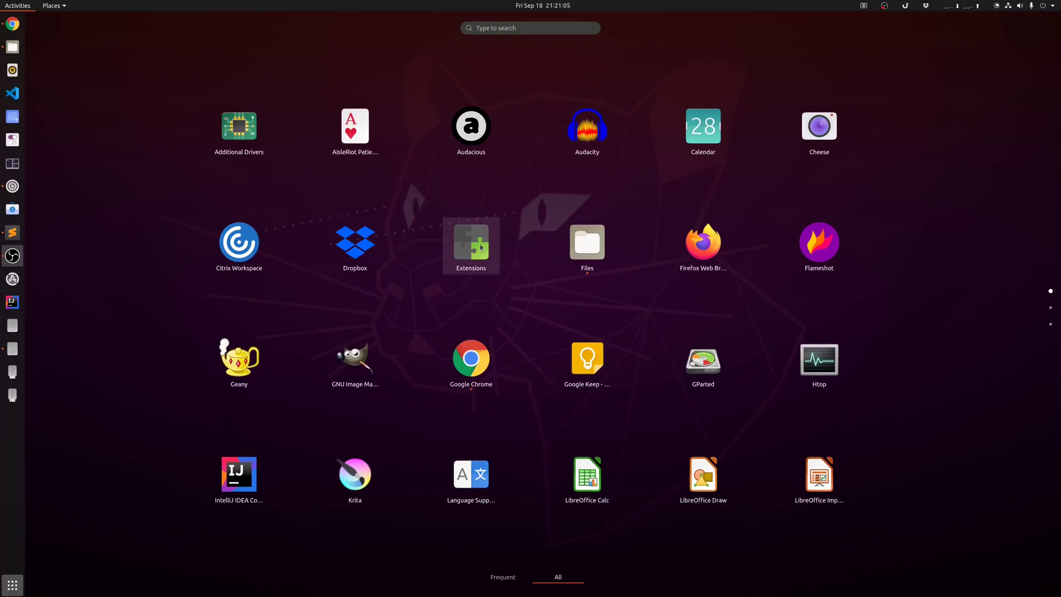
{"action": "left_click", "coordinate": [480, 248]}
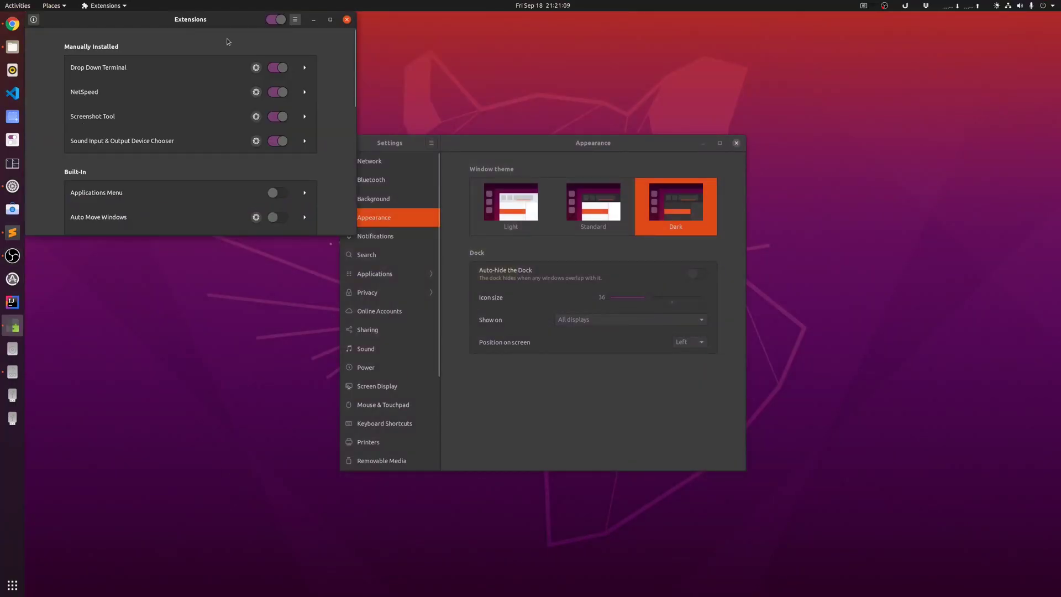
{"action": "scroll", "coordinate": [184, 156], "scroll_direction": "down", "scroll_amount": 5}
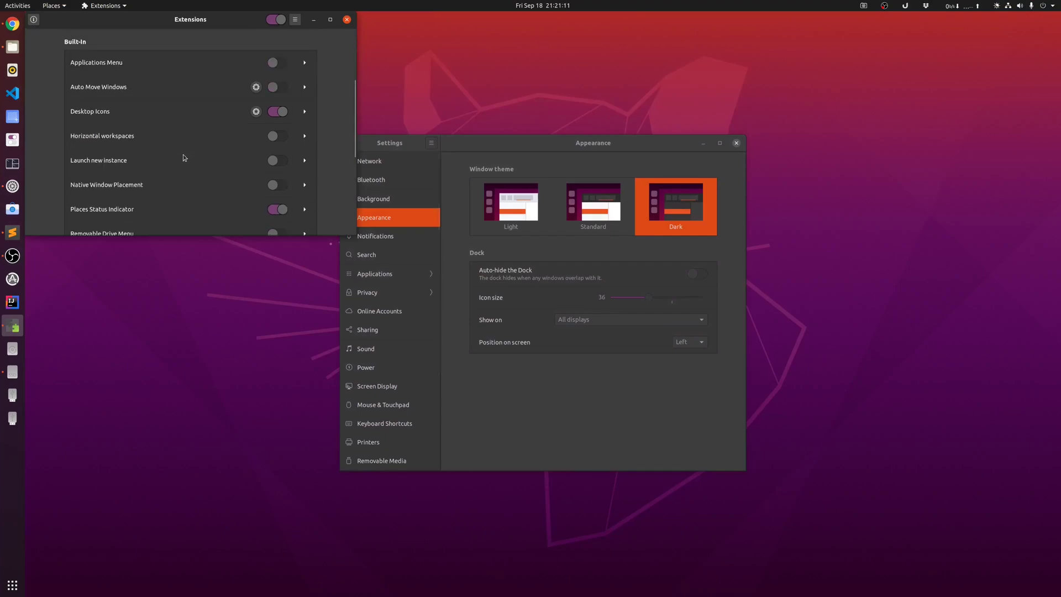
{"action": "scroll", "coordinate": [226, 178], "scroll_direction": "down", "scroll_amount": 5}
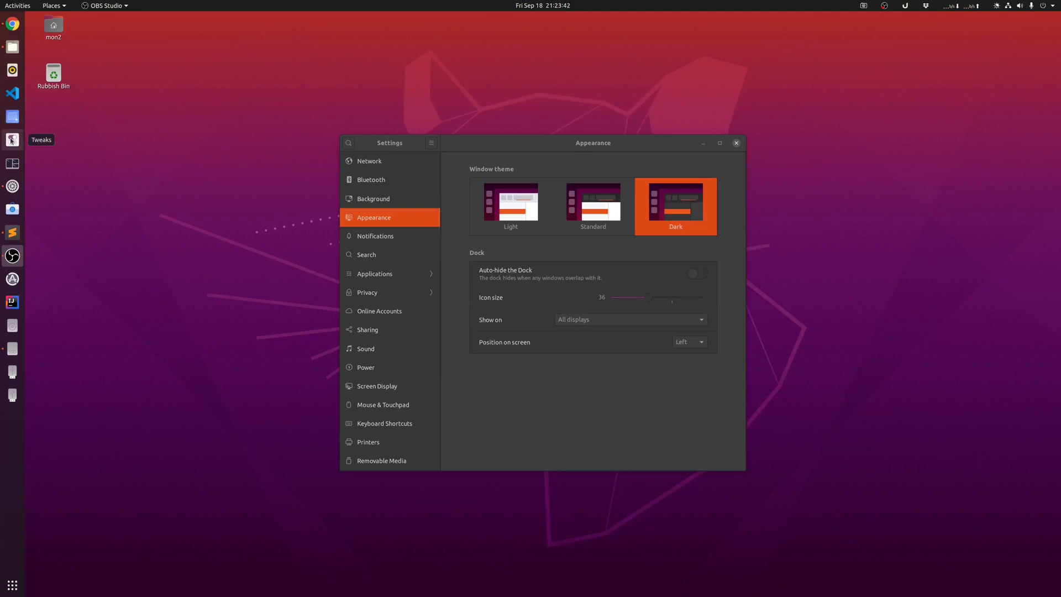
In GNOME Tweaks Appearance, change the Shell theme from Yaru-dark to Default
{"action": "left_click", "coordinate": [11, 140]}
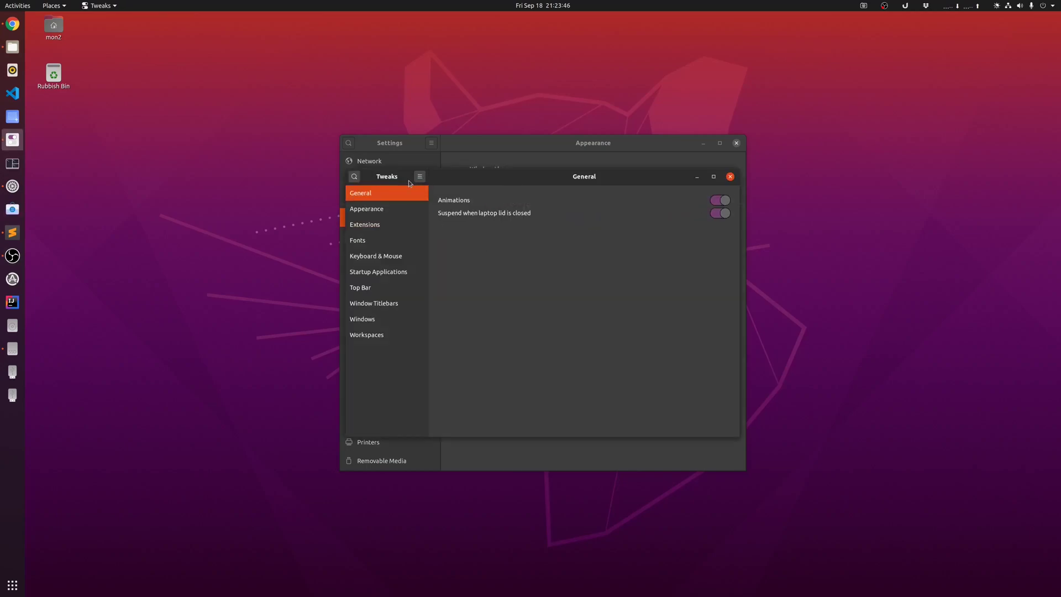
{"action": "left_click", "coordinate": [375, 213]}
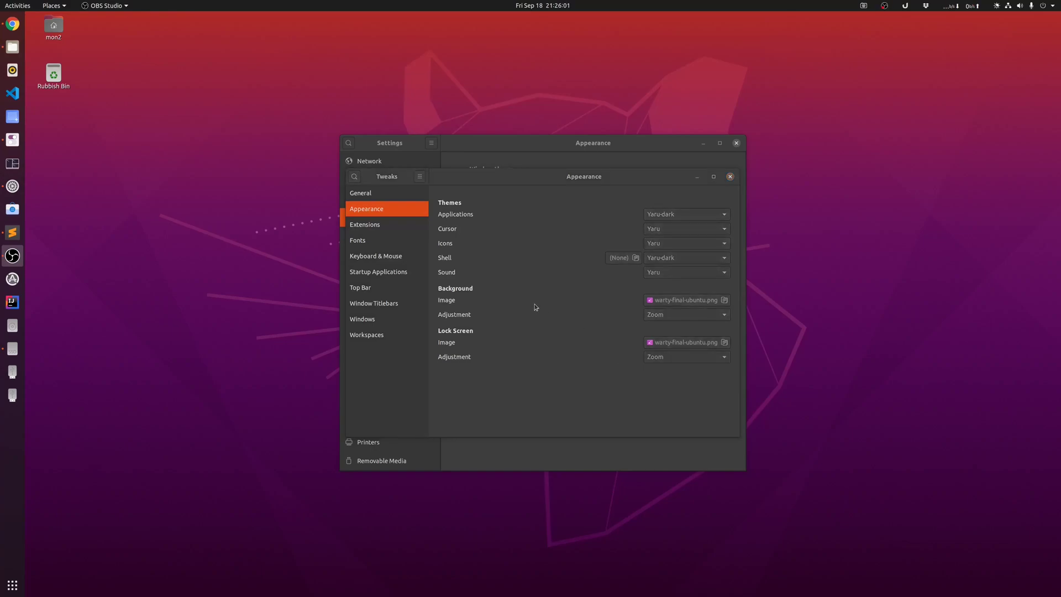
{"action": "left_click", "coordinate": [536, 299]}
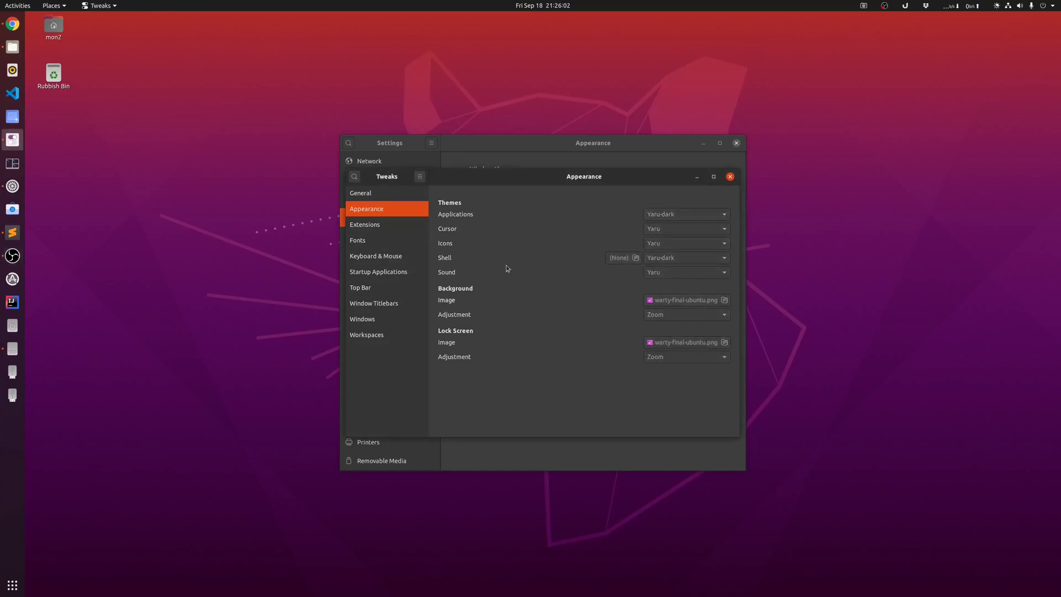
{"action": "left_click", "coordinate": [685, 260]}
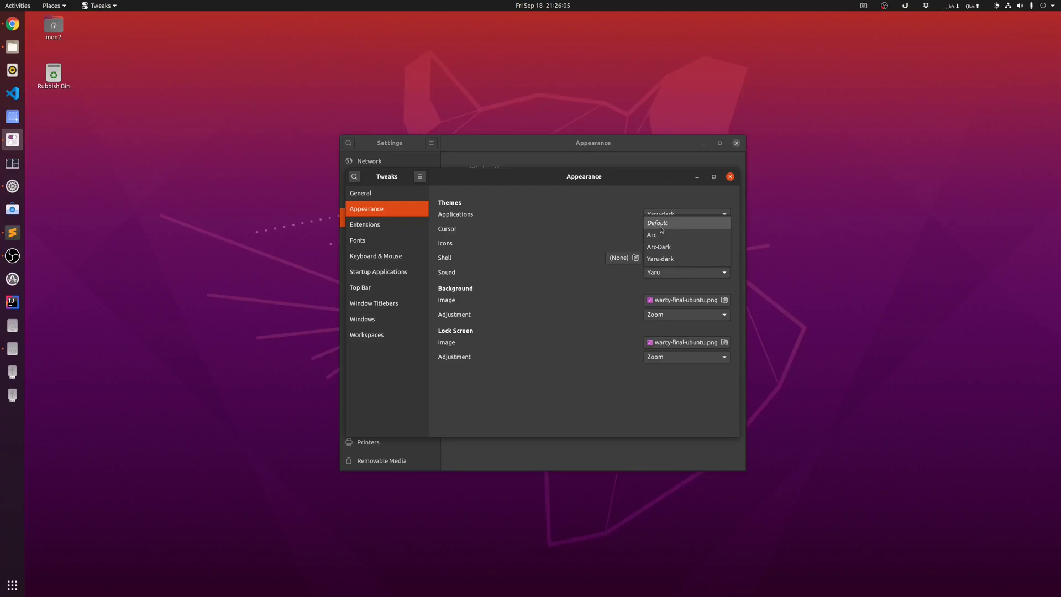
{"action": "left_click", "coordinate": [662, 228]}
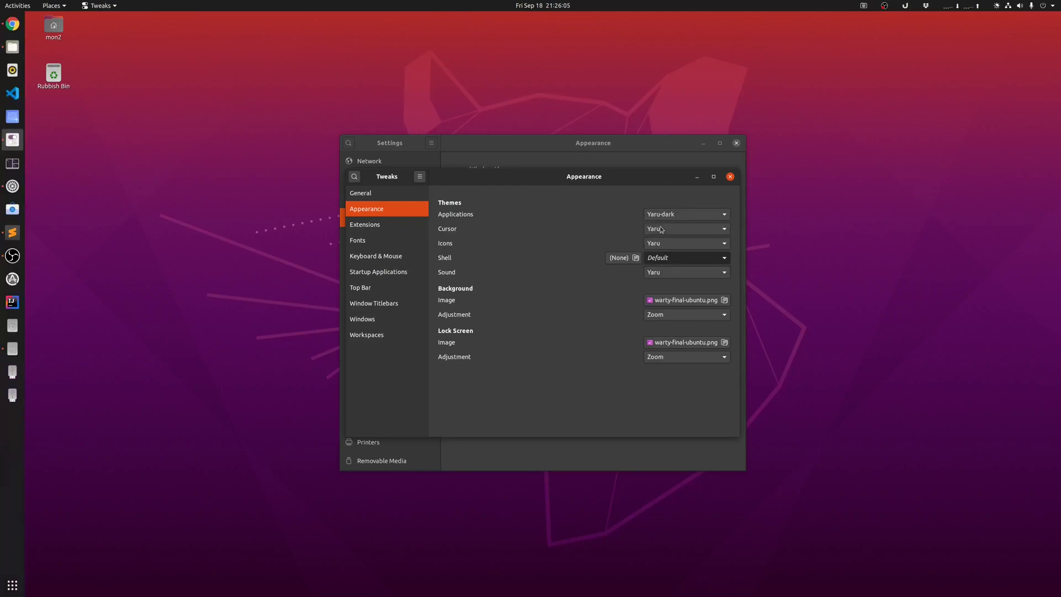
{"action": "left_click", "coordinate": [545, 5]}
{"action": "left_click", "coordinate": [1050, 8]}
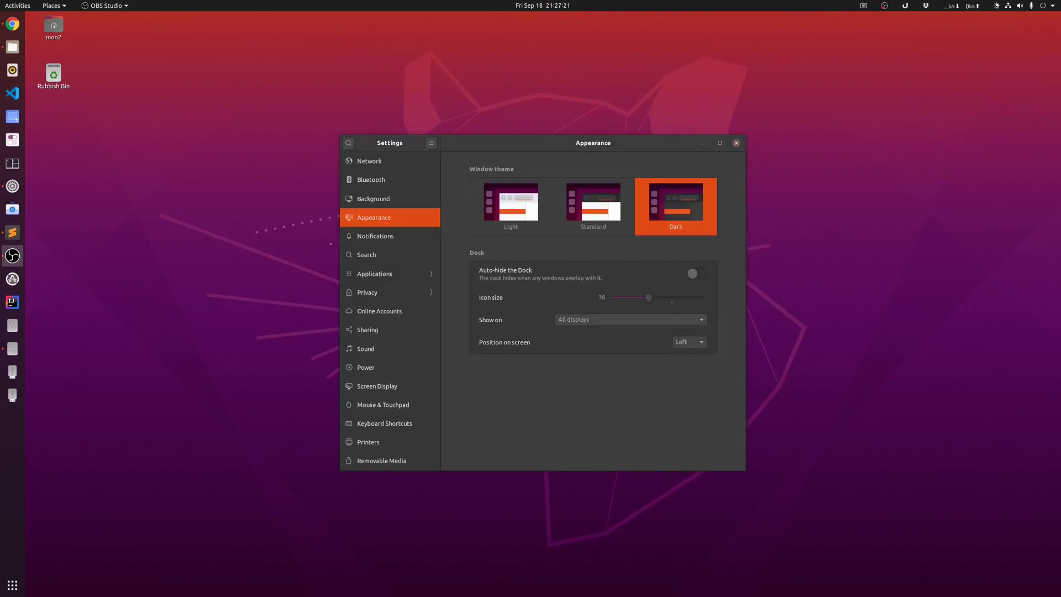
Browse the available wallpapers on the Background settings page
{"action": "left_click", "coordinate": [370, 200]}
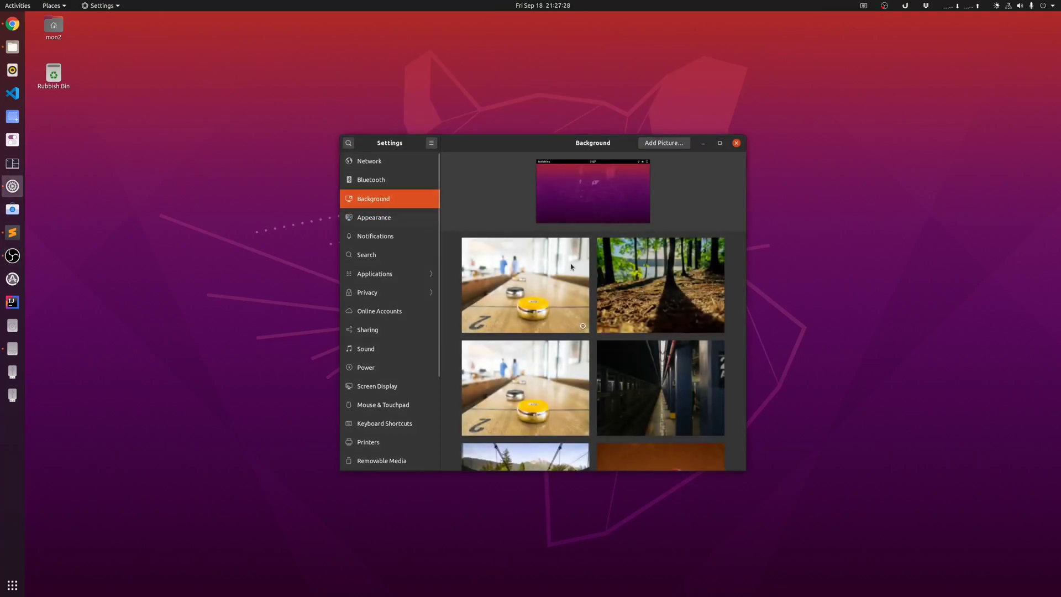
{"action": "scroll", "coordinate": [591, 309], "scroll_direction": "down", "scroll_amount": 5}
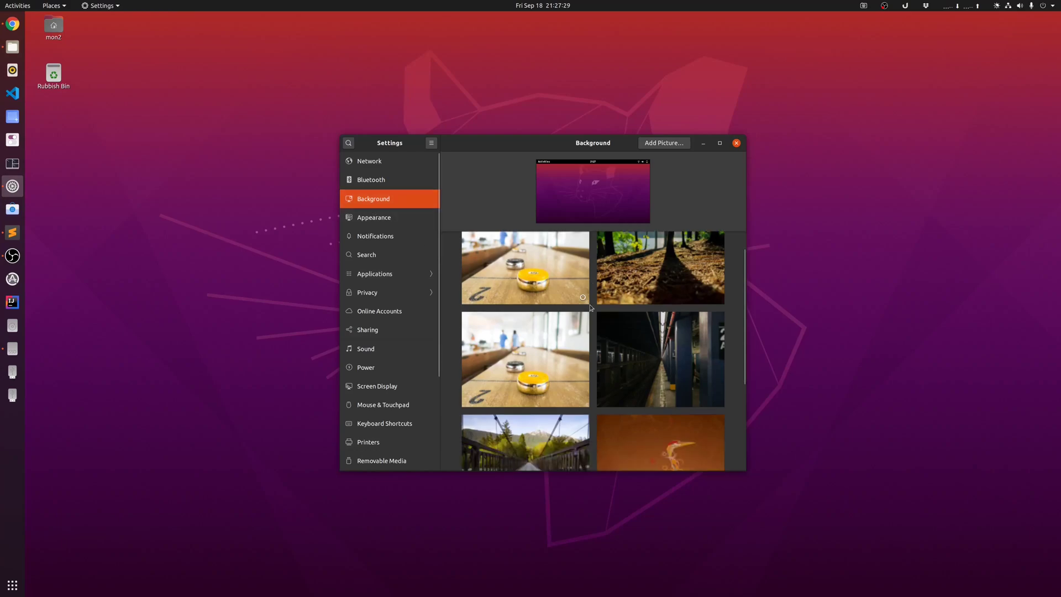
{"action": "scroll", "coordinate": [591, 307], "scroll_direction": "up", "scroll_amount": 5}
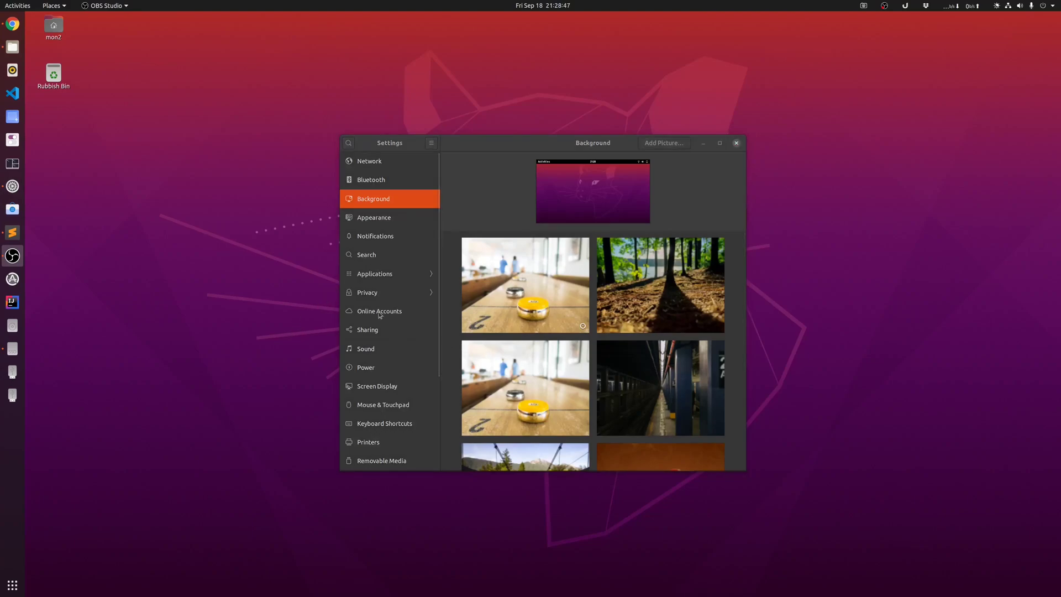
View Screen Display settings for display 2 (Samsung) and display 1 (AOC)
{"action": "left_click", "coordinate": [380, 387]}
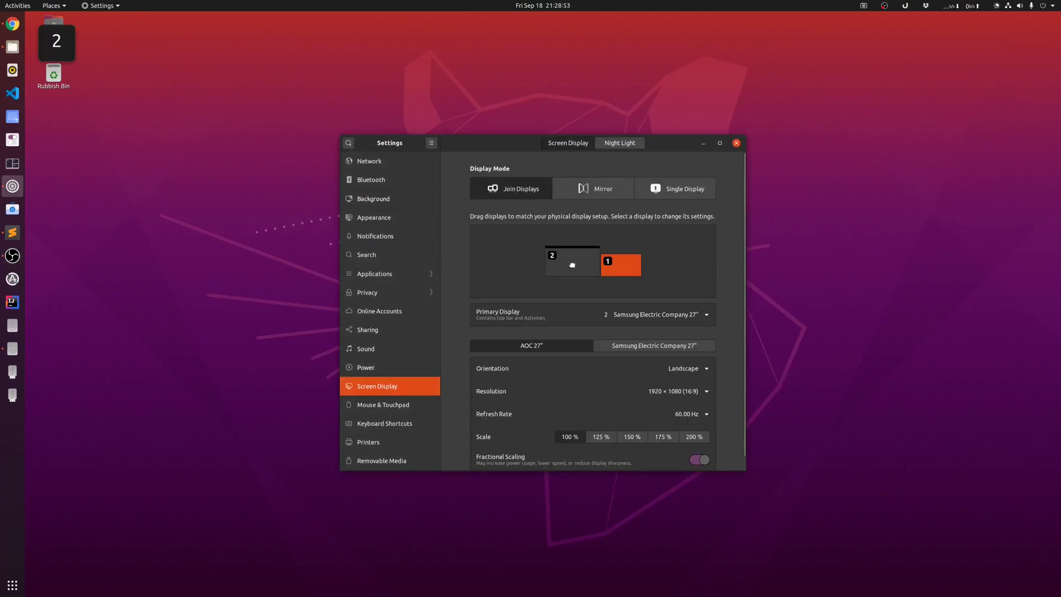
{"action": "left_click", "coordinate": [572, 264]}
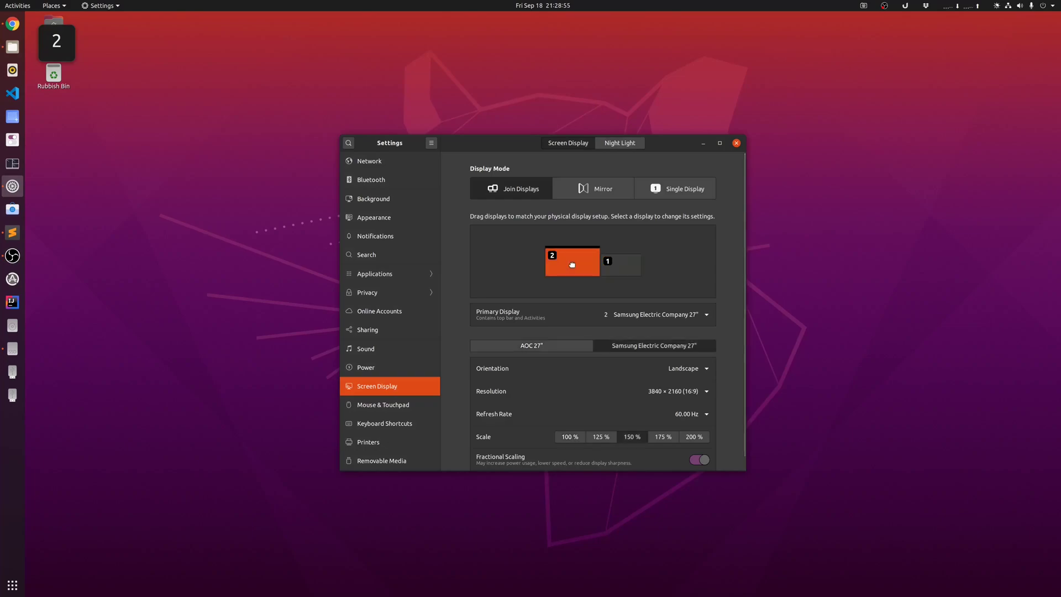
{"action": "left_click", "coordinate": [613, 261]}
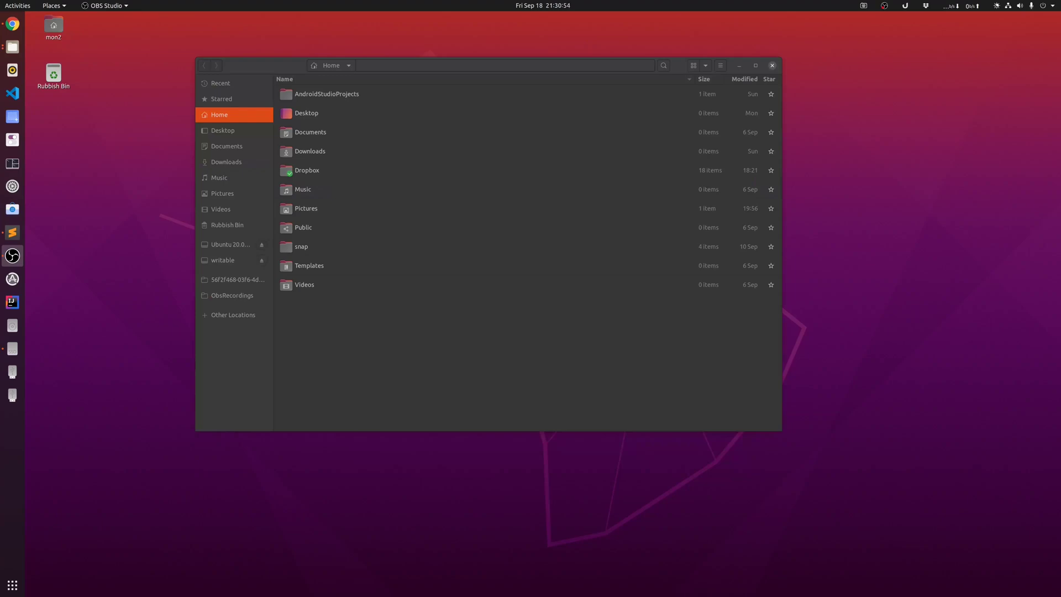
Select Videos in the Files home folder and move the selection up to AndroidStudioProjects
{"action": "left_click", "coordinate": [257, 67]}
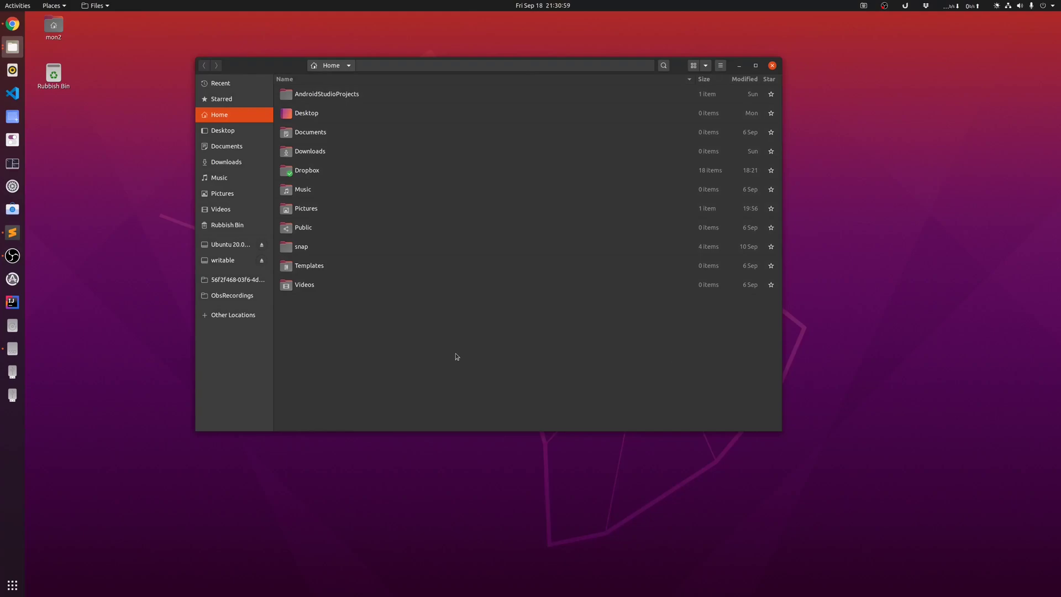
{"action": "left_click", "coordinate": [311, 291]}
{"action": "key", "text": "Up"}
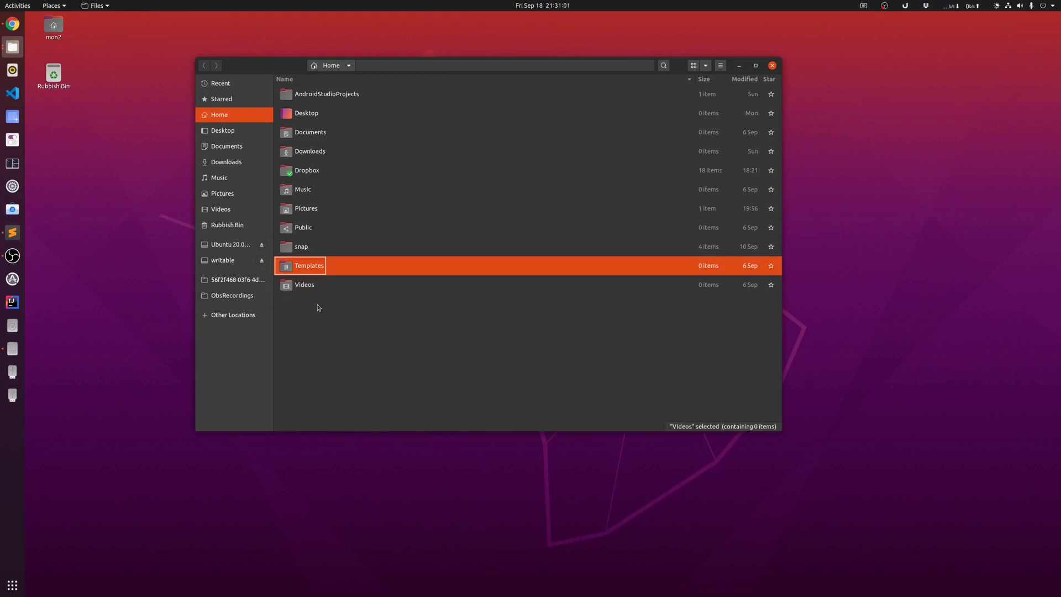
{"action": "key", "text": "Up"}
{"action": "key", "text": "Up"}
{"action": "key", "text": "Up"}
{"action": "key", "text": "Up"}
{"action": "key", "text": "Up"}
{"action": "key", "text": "Up"}
{"action": "key", "text": "Up"}
{"action": "key", "text": "Up"}
{"action": "key", "text": "Up"}
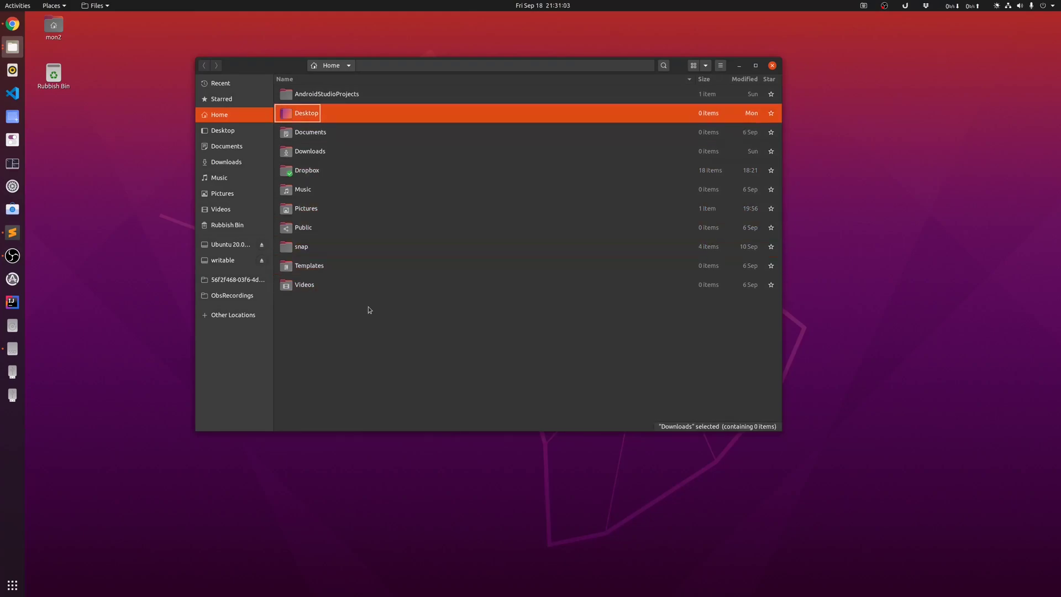
{"action": "key", "text": "Up"}
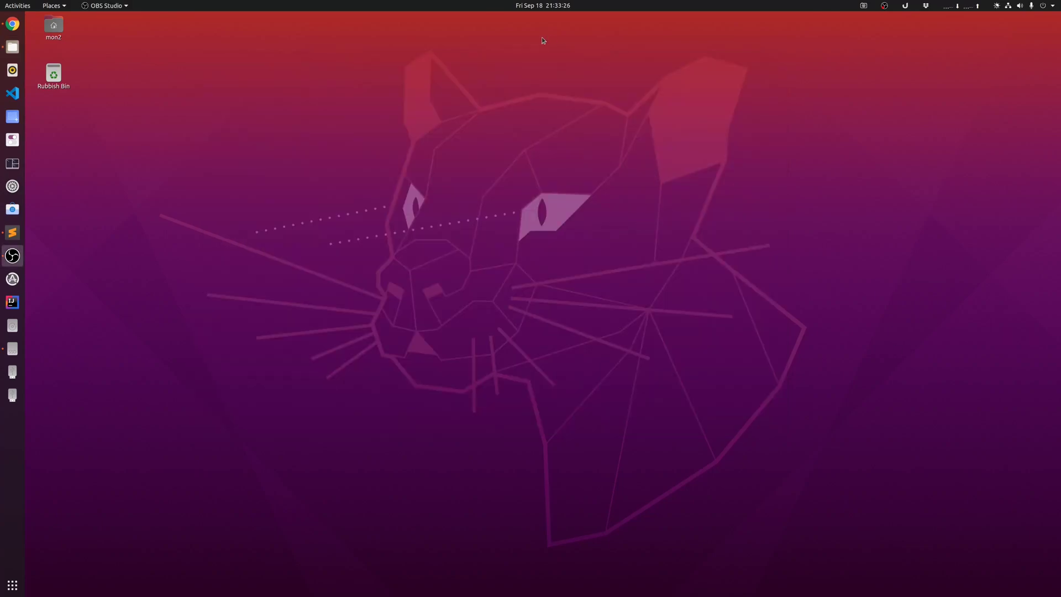
{"action": "left_click", "coordinate": [527, 7]}
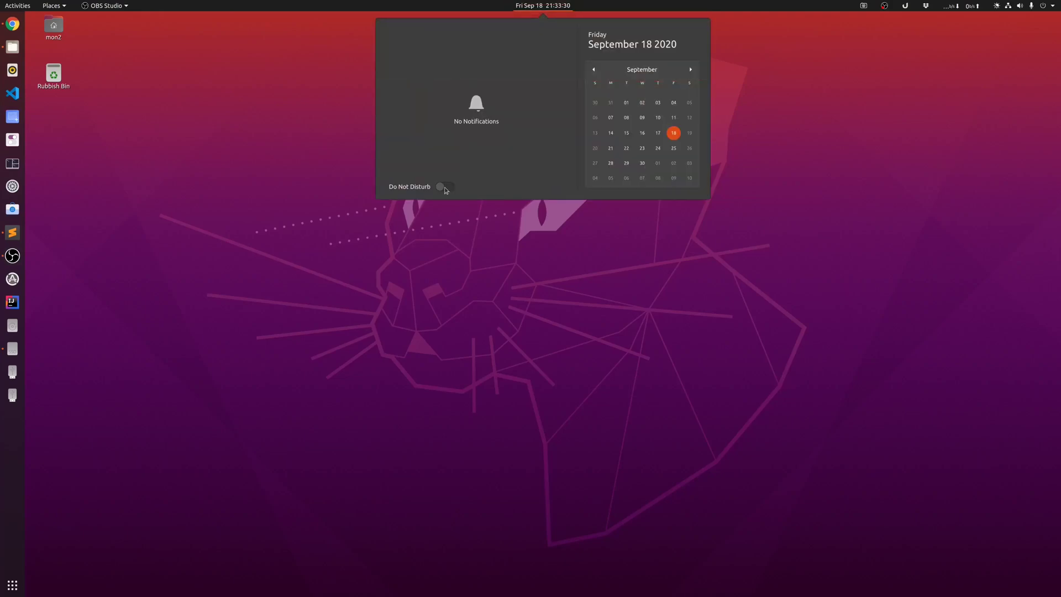
{"action": "left_click", "coordinate": [444, 187]}
{"action": "left_click", "coordinate": [446, 188]}
{"action": "key", "text": "Escape"}
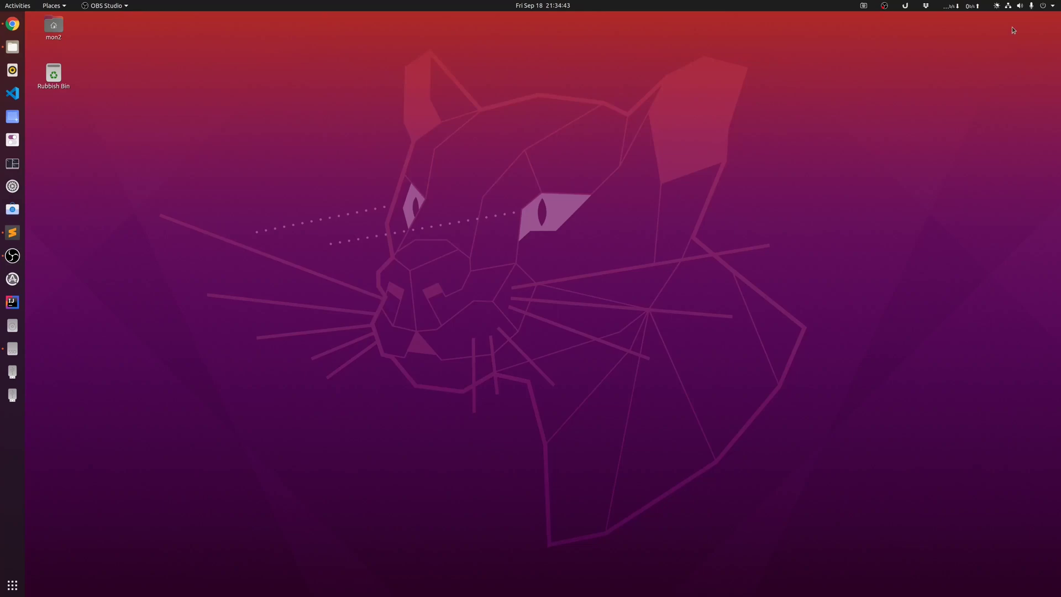
{"action": "left_click", "coordinate": [998, 6]}
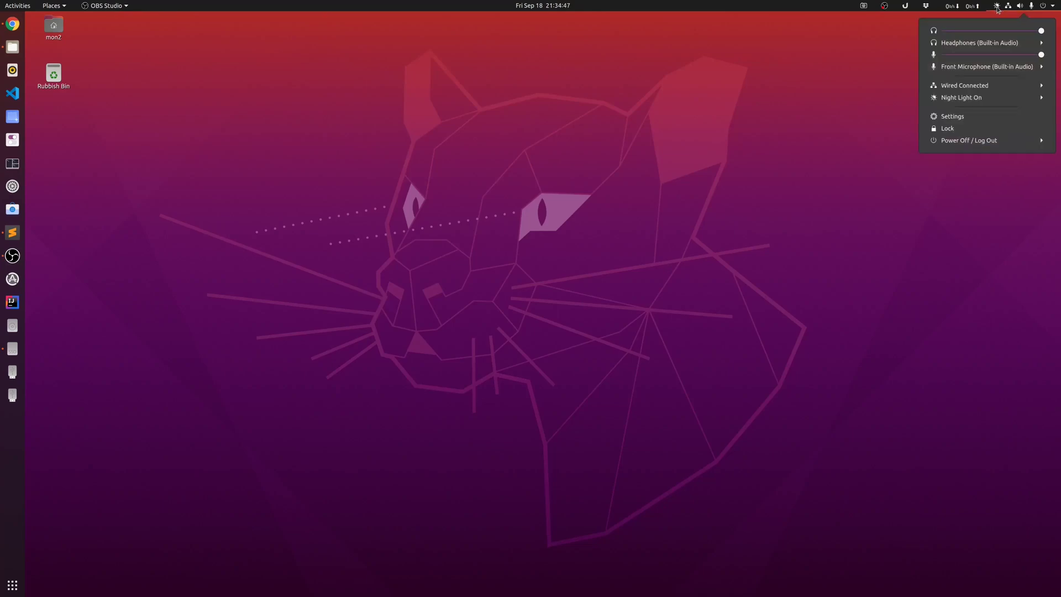
{"action": "left_click", "coordinate": [974, 98]}
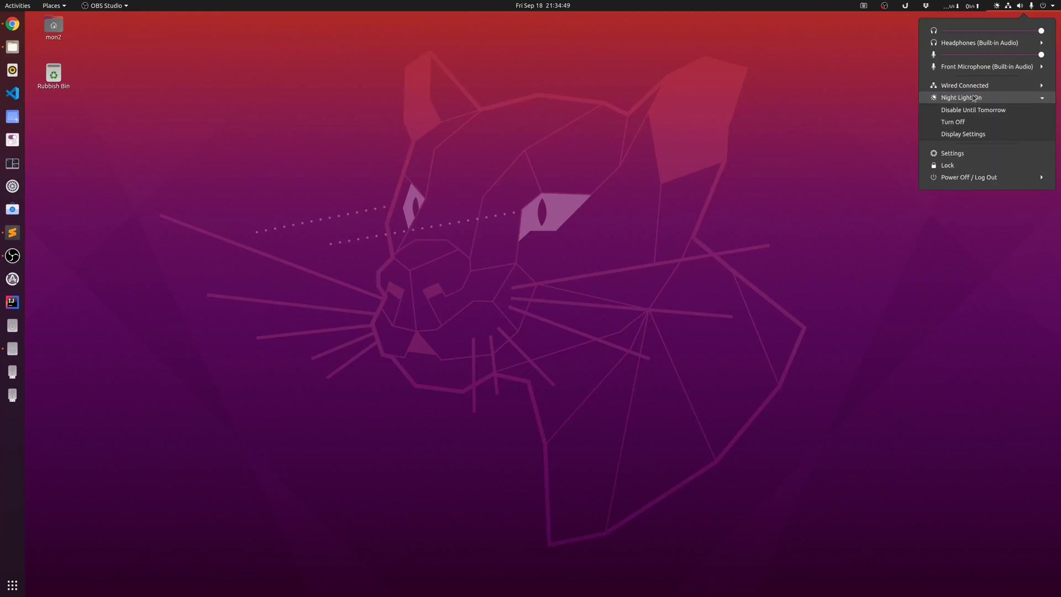
{"action": "left_click", "coordinate": [972, 135]}
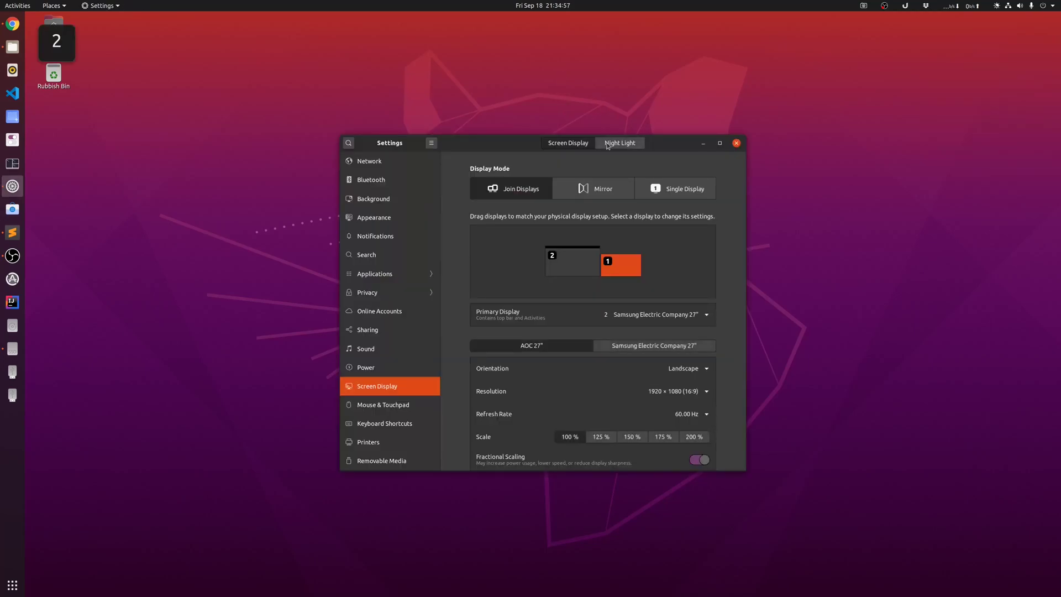
{"action": "left_click", "coordinate": [607, 144]}
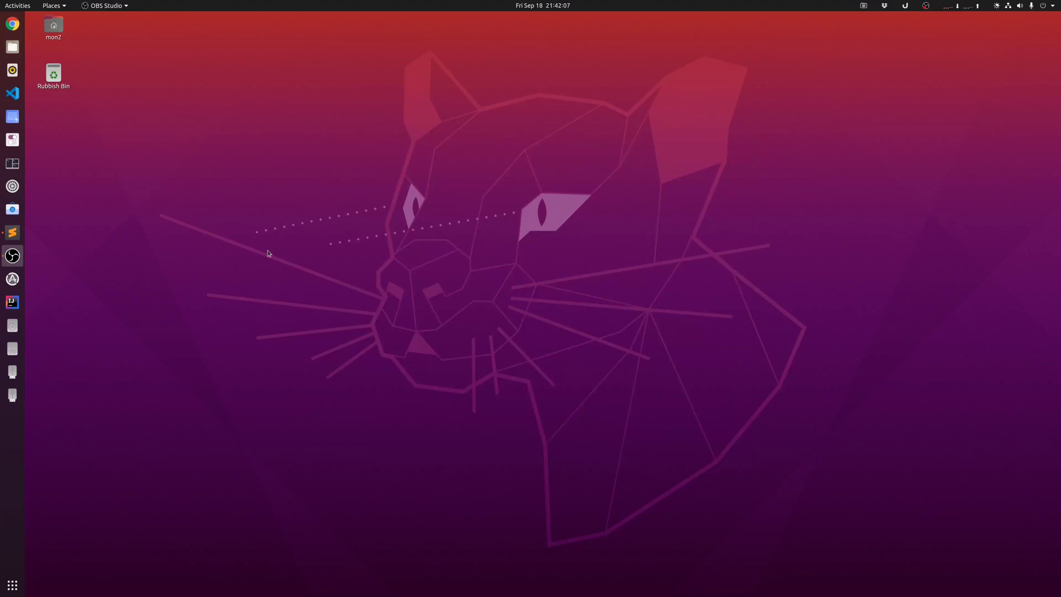
Run uname -a in Tilix to show the kernel version, 5.4.0-47-generic
{"action": "left_click", "coordinate": [13, 163]}
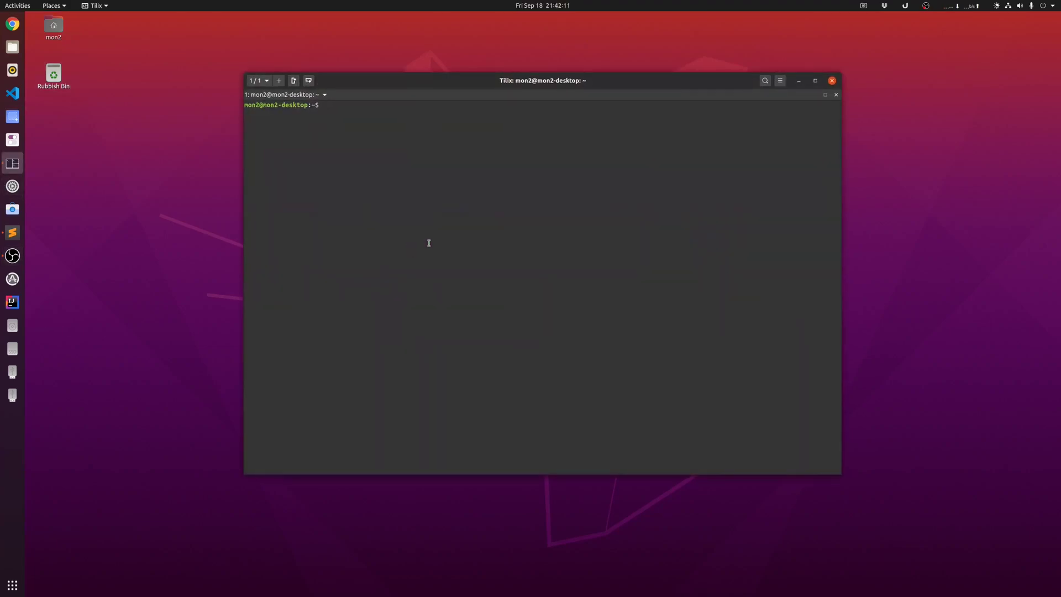
{"action": "type", "text": "uname -a"}
{"action": "key", "text": "Return"}
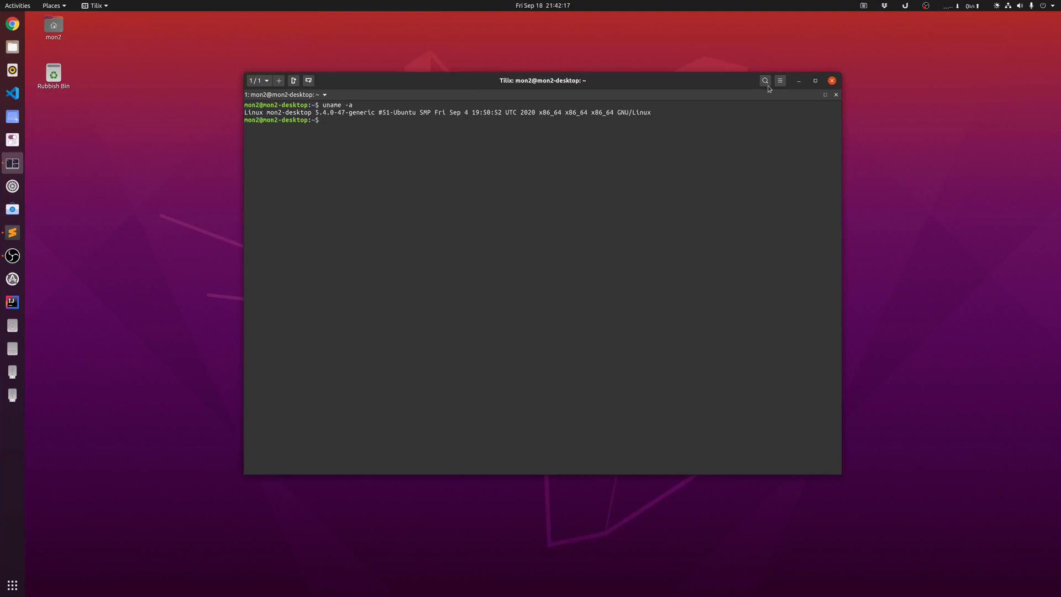
Close the terminal and lock the session from the system menu
{"action": "left_click", "coordinate": [833, 81]}
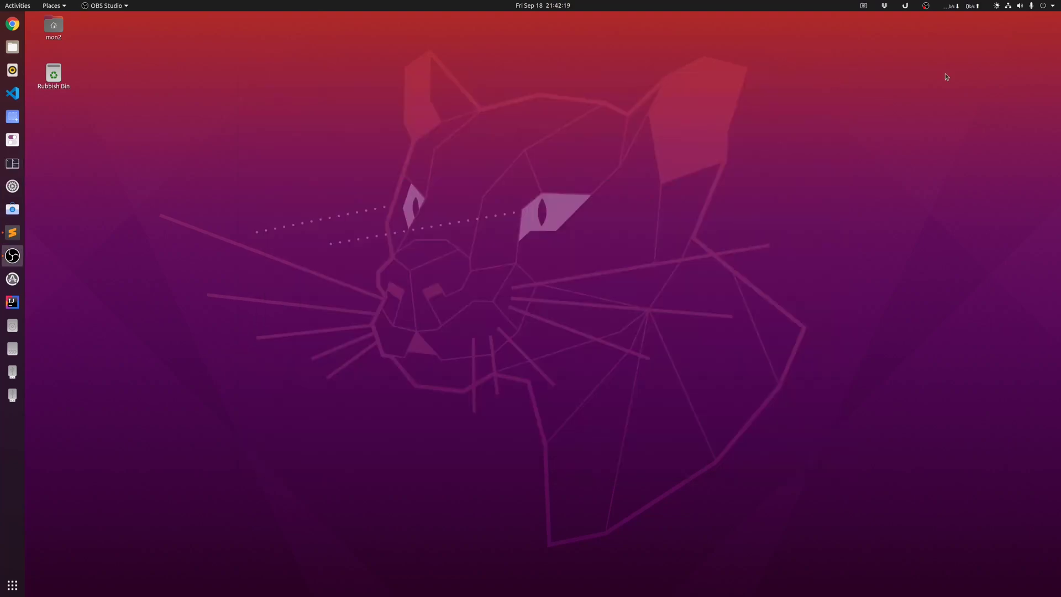
{"action": "left_click", "coordinate": [1046, 7]}
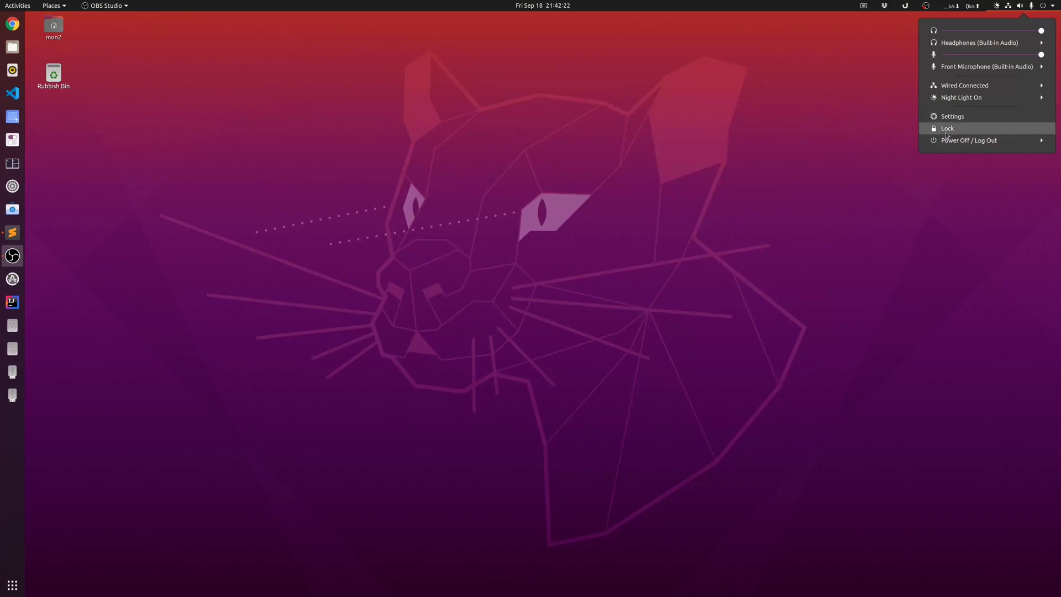
{"action": "left_click", "coordinate": [948, 128]}
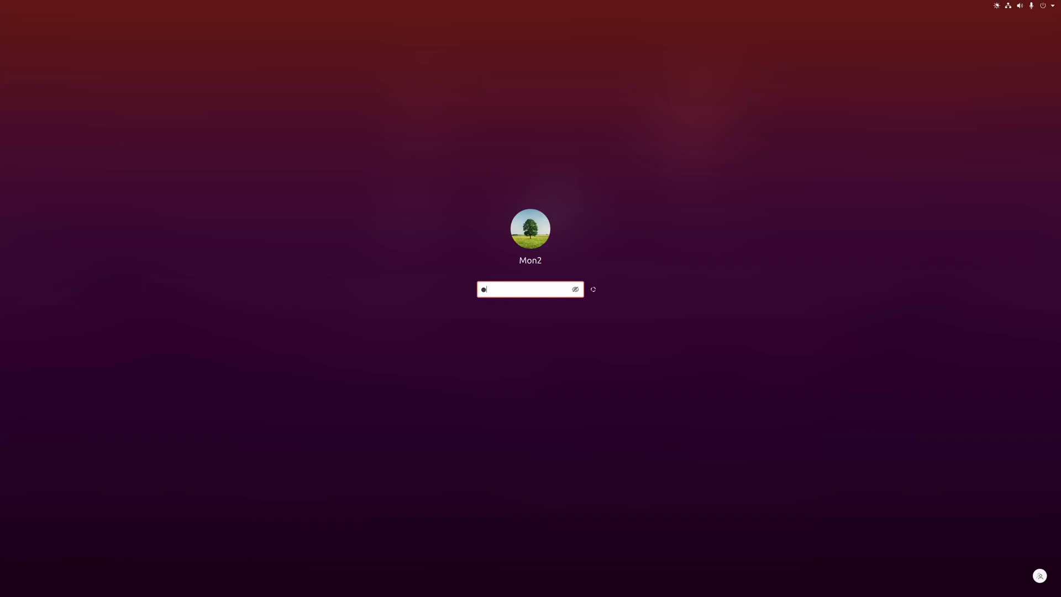
Unlock the session with the account password, then focus the Tweaks and Extensions windows
{"action": "type", "text": "*******"}
{"action": "key", "text": "Return"}
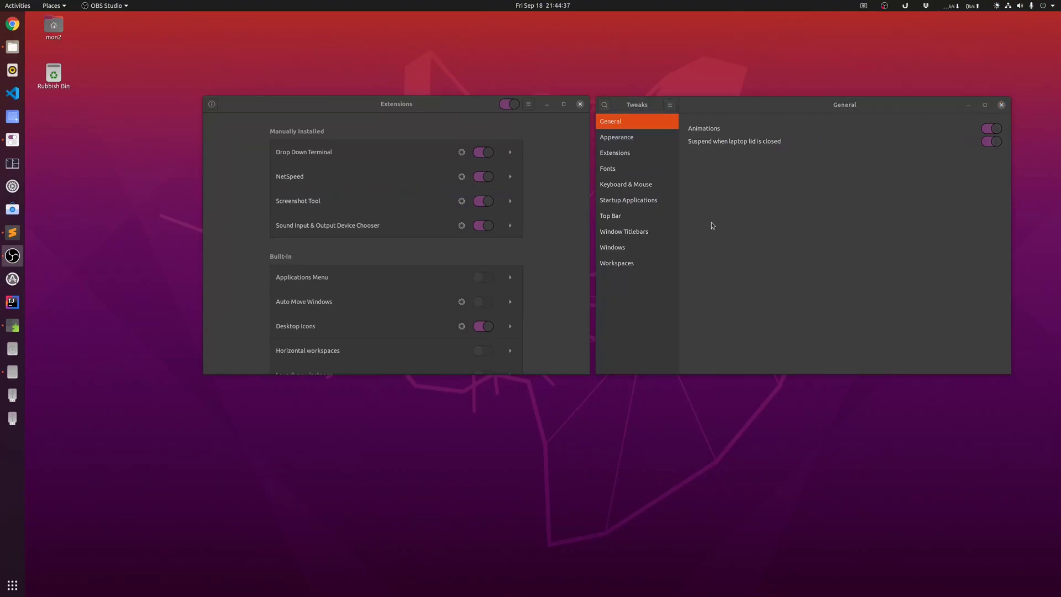
{"action": "left_click", "coordinate": [725, 114]}
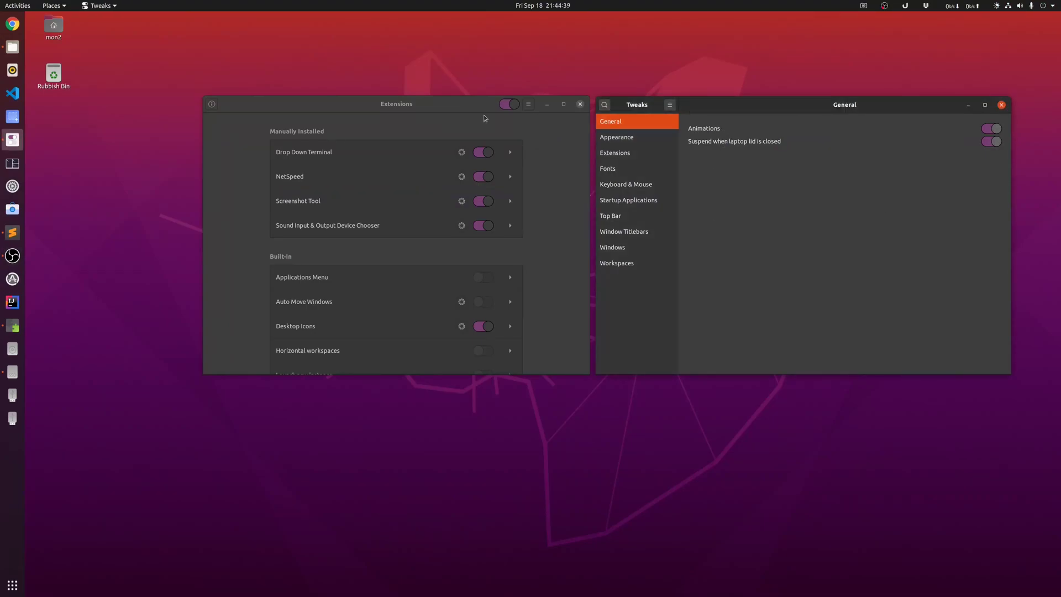
{"action": "left_click", "coordinate": [354, 105]}
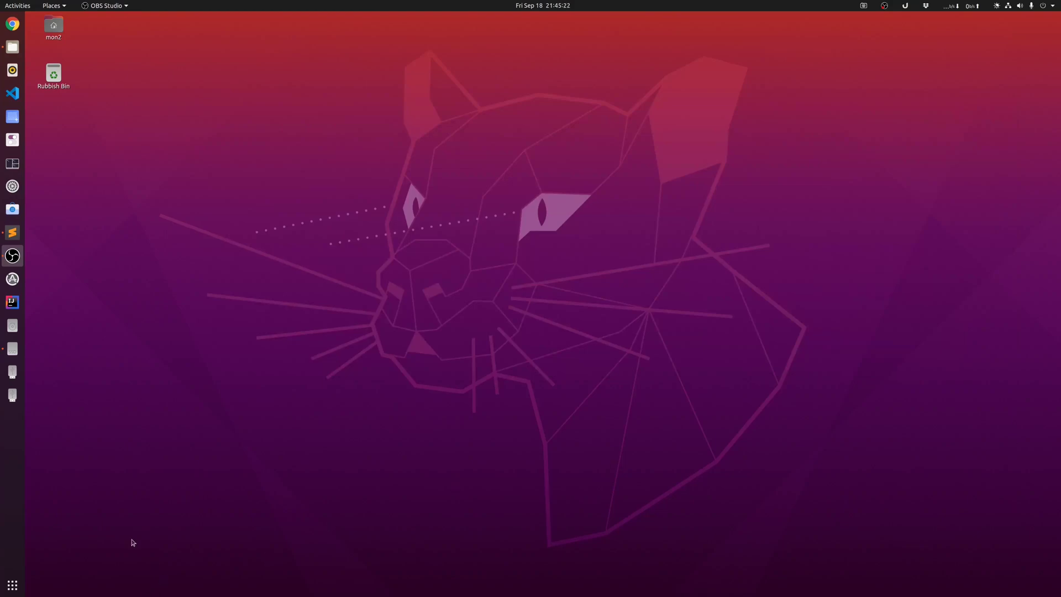
In the app grid, drop Audacity onto Audacious to form a Sound & Video folder
{"action": "left_click", "coordinate": [13, 585]}
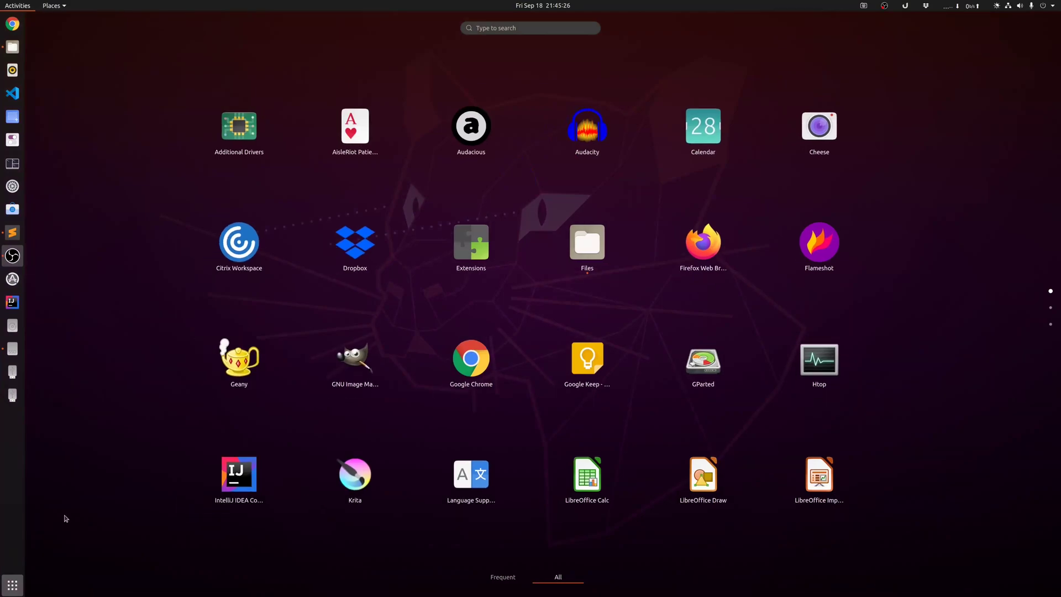
{"action": "left_click_drag", "start_coordinate": [601, 121], "coordinate": [485, 135]}
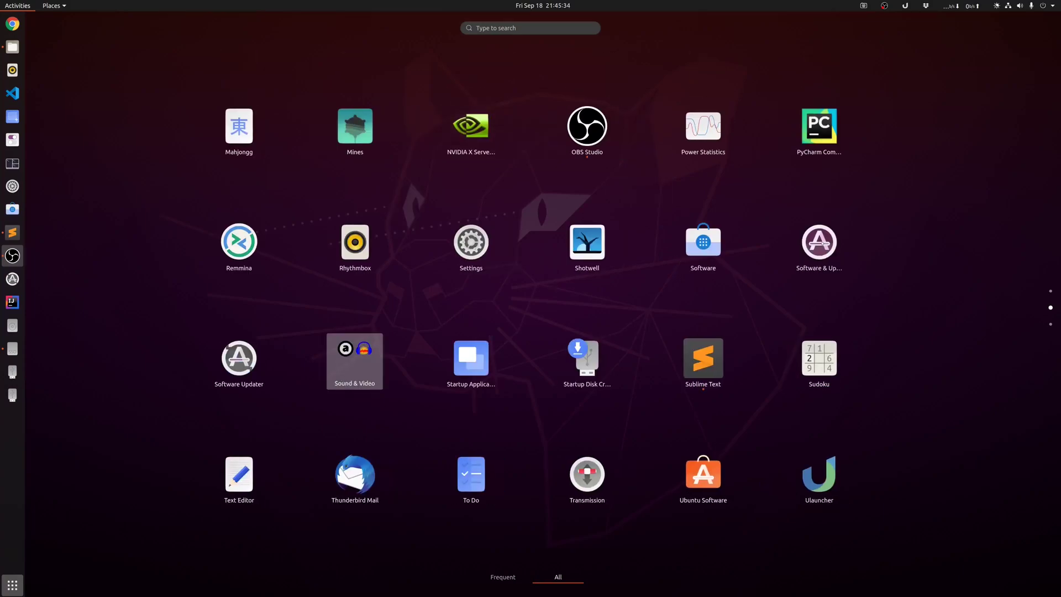
{"action": "key", "text": "Escape"}
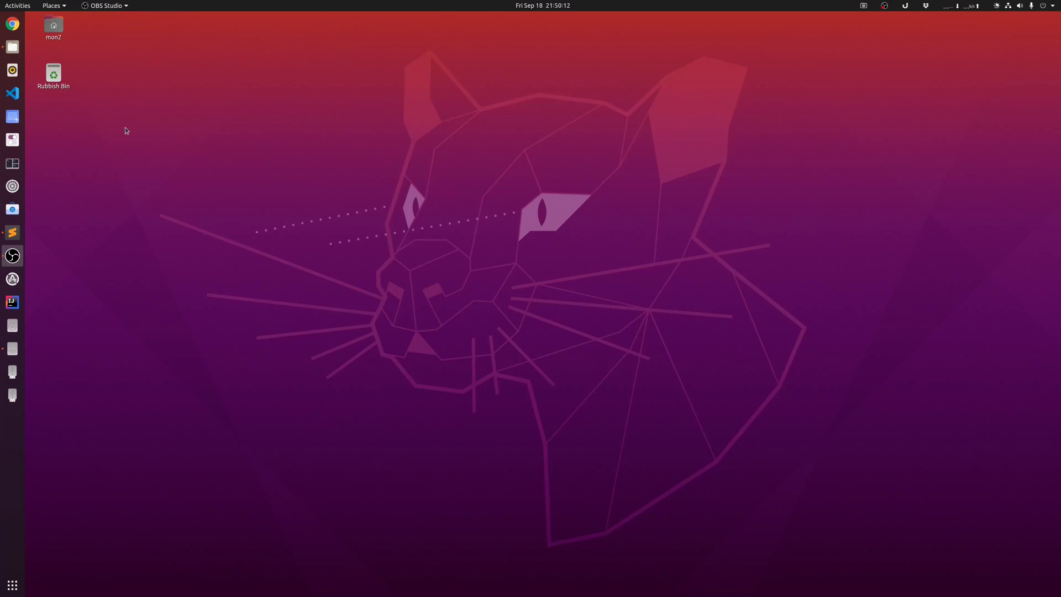
{"action": "left_click", "coordinate": [12, 24]}
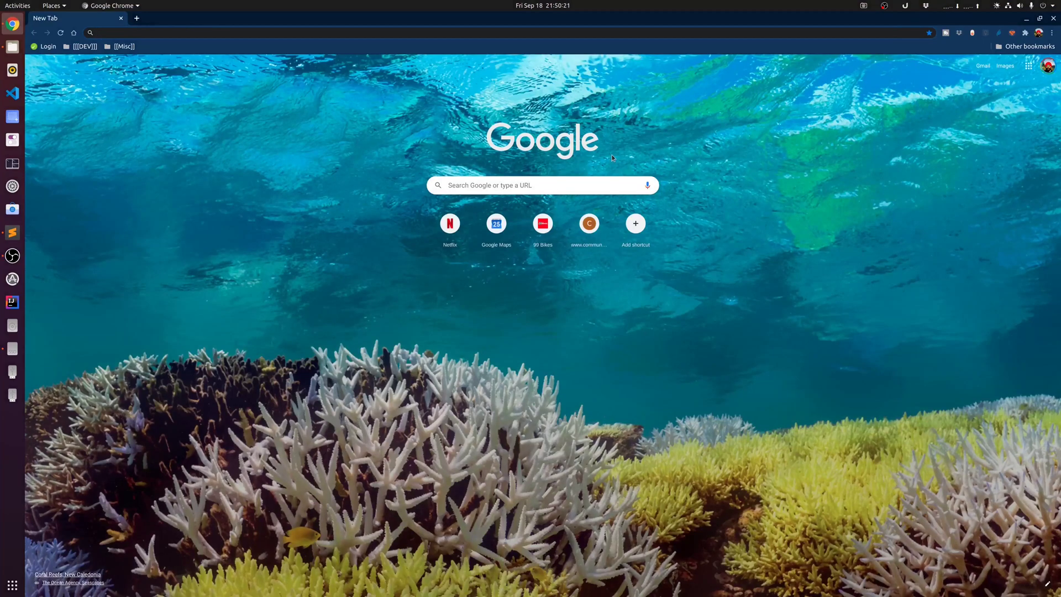
{"action": "left_click", "coordinate": [1053, 18]}
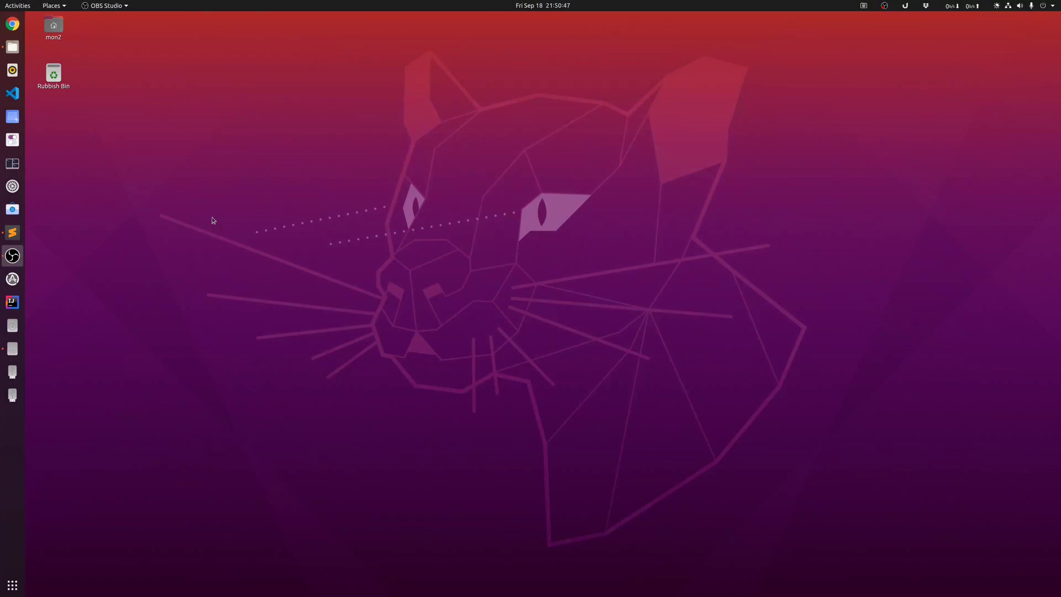
{"action": "left_click", "coordinate": [54, 74]}
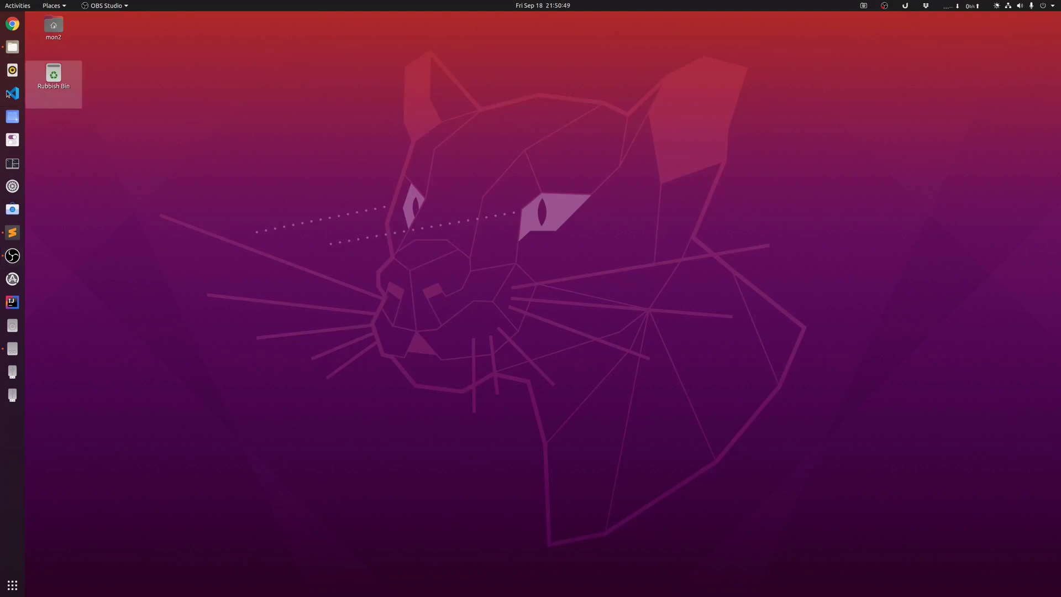
{"action": "left_click", "coordinate": [12, 94]}
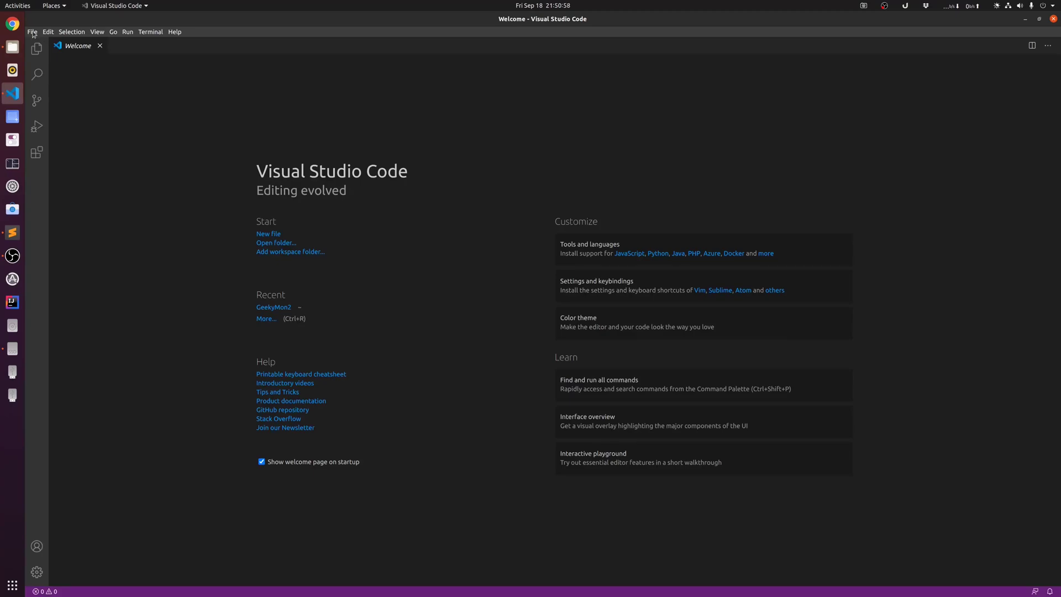
{"action": "left_click", "coordinate": [1055, 20]}
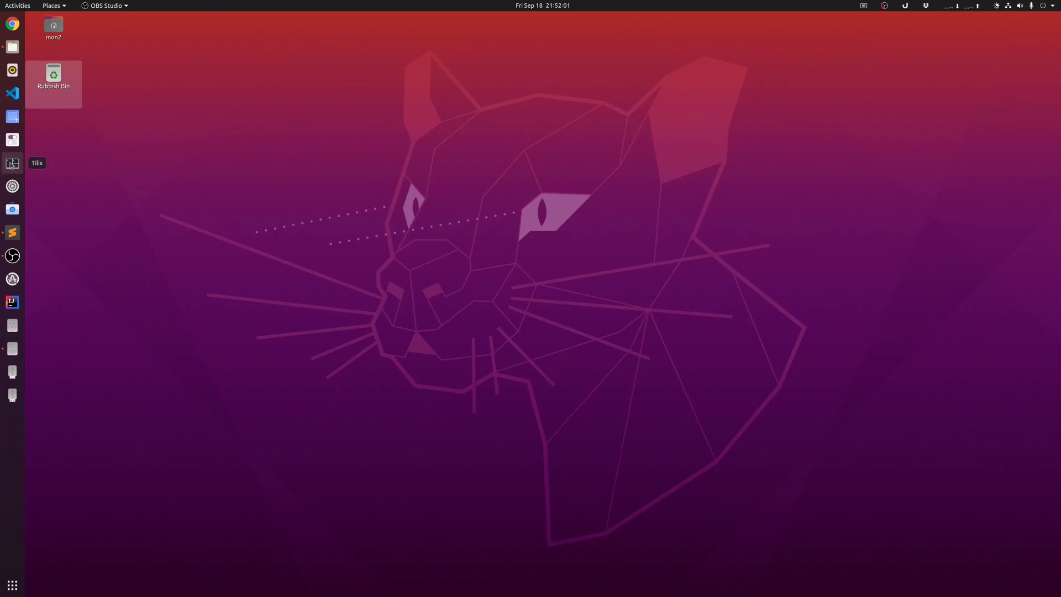
Split a new Tilix window into a full-height left pane, a top-right pane, and two bottom-right panes
{"action": "left_click", "coordinate": [11, 164]}
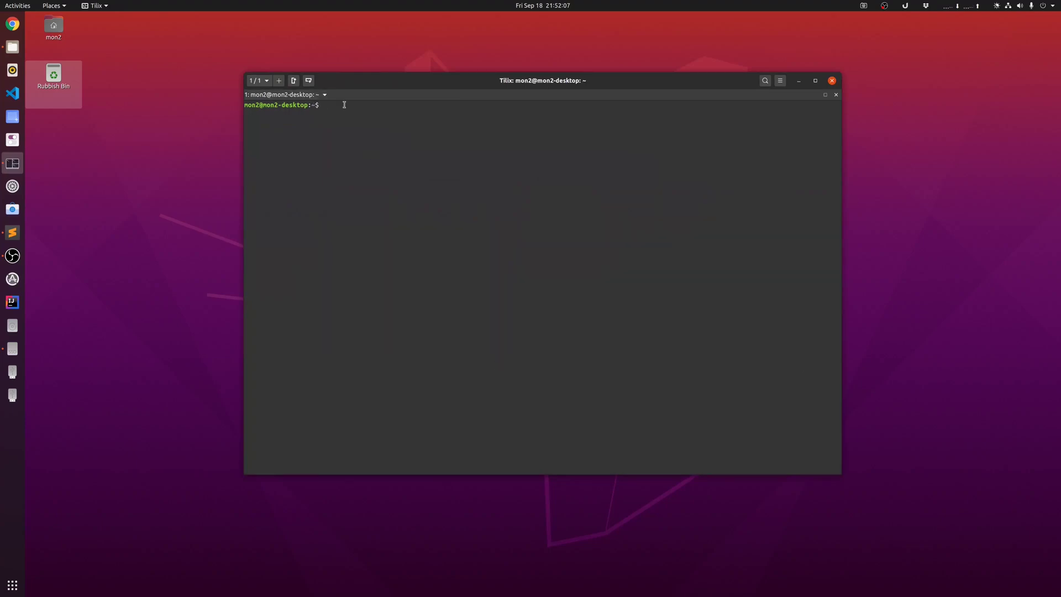
{"action": "left_click", "coordinate": [294, 81]}
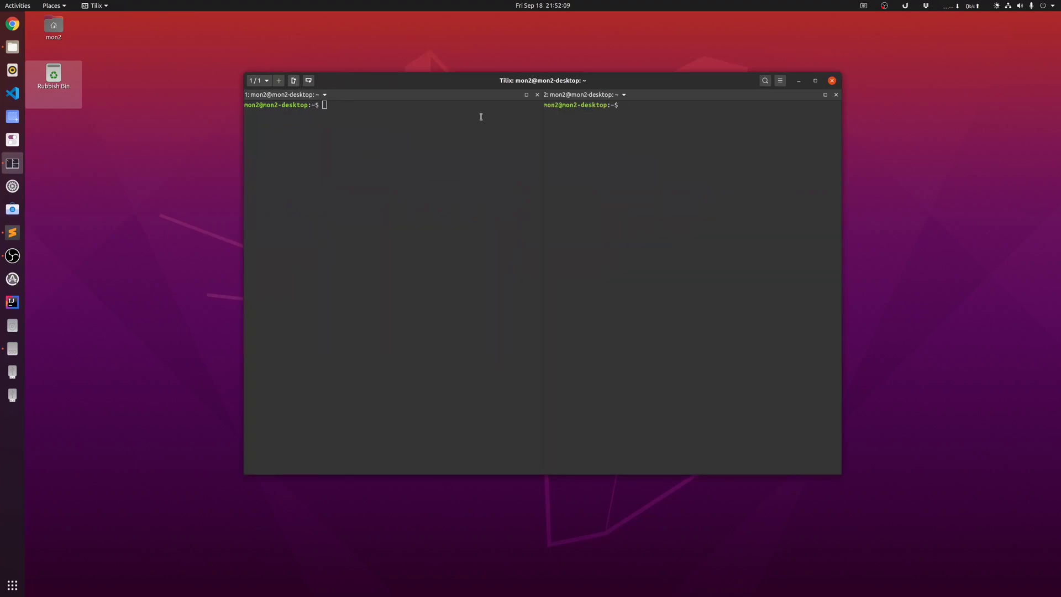
{"action": "left_click", "coordinate": [308, 80]}
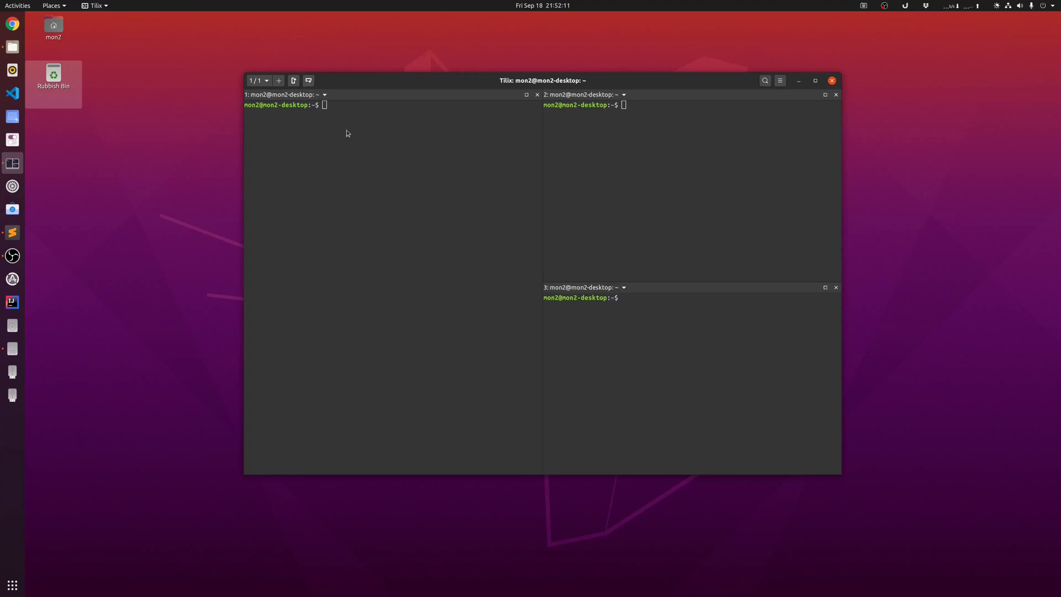
{"action": "left_click", "coordinate": [293, 80]}
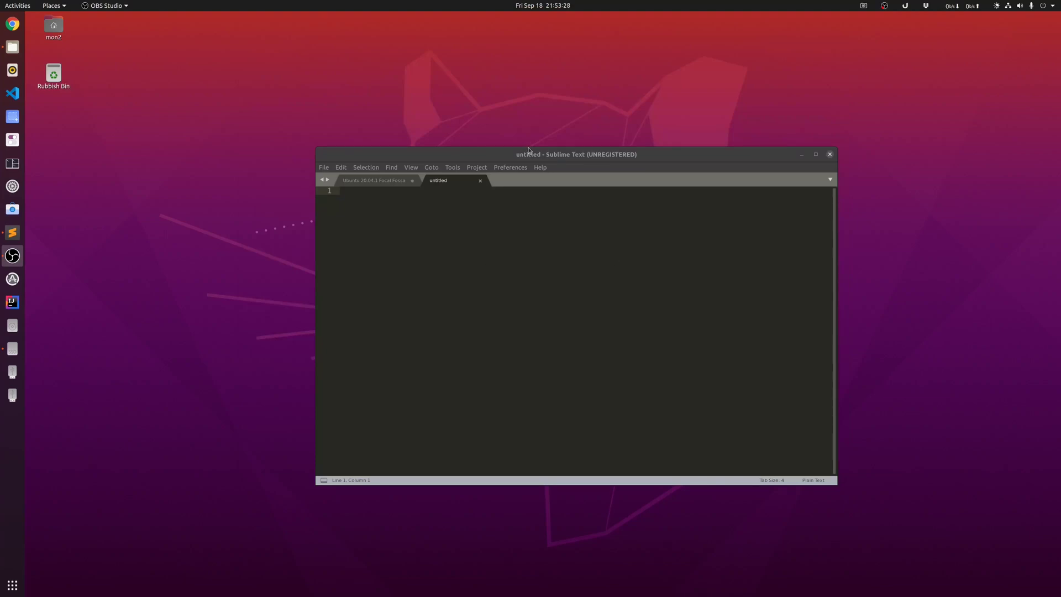
Drag the untitled Sublime Text window up and to the left
{"action": "left_click_drag", "start_coordinate": [530, 152], "coordinate": [306, 91]}
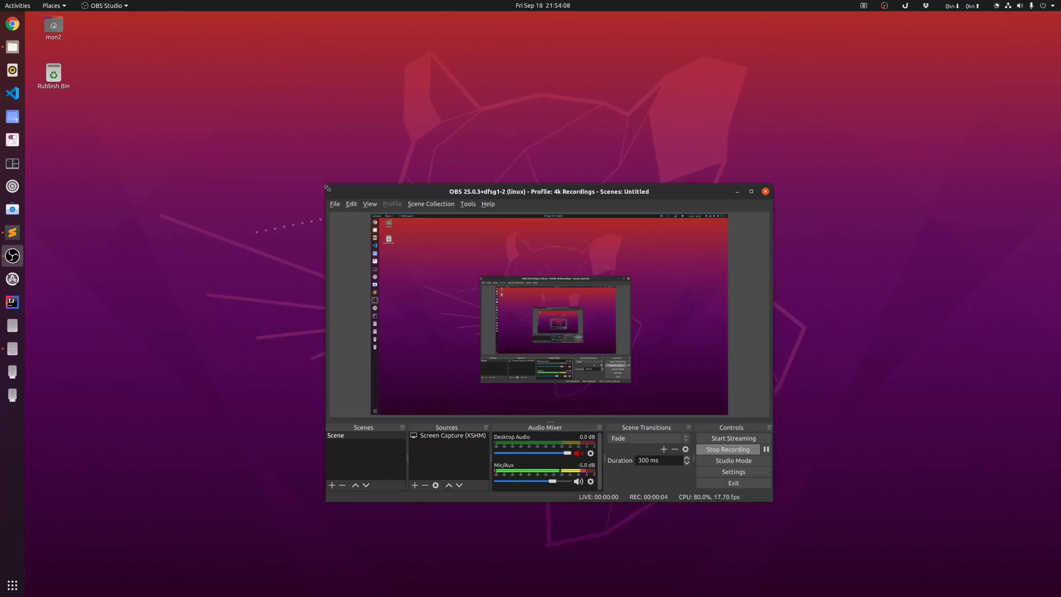
Drag the OBS window's top-left corner up and left to enlarge it
{"action": "left_click_drag", "start_coordinate": [327, 188], "coordinate": [224, 116]}
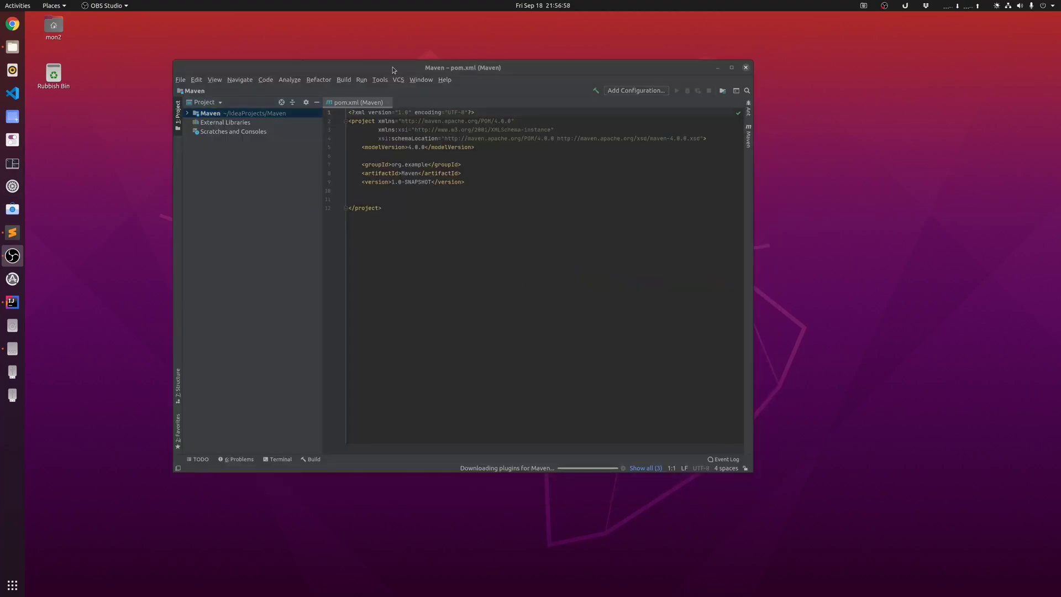
Focus the IntelliJ IDEA window showing the Maven project's pom.xml
{"action": "left_click", "coordinate": [248, 156]}
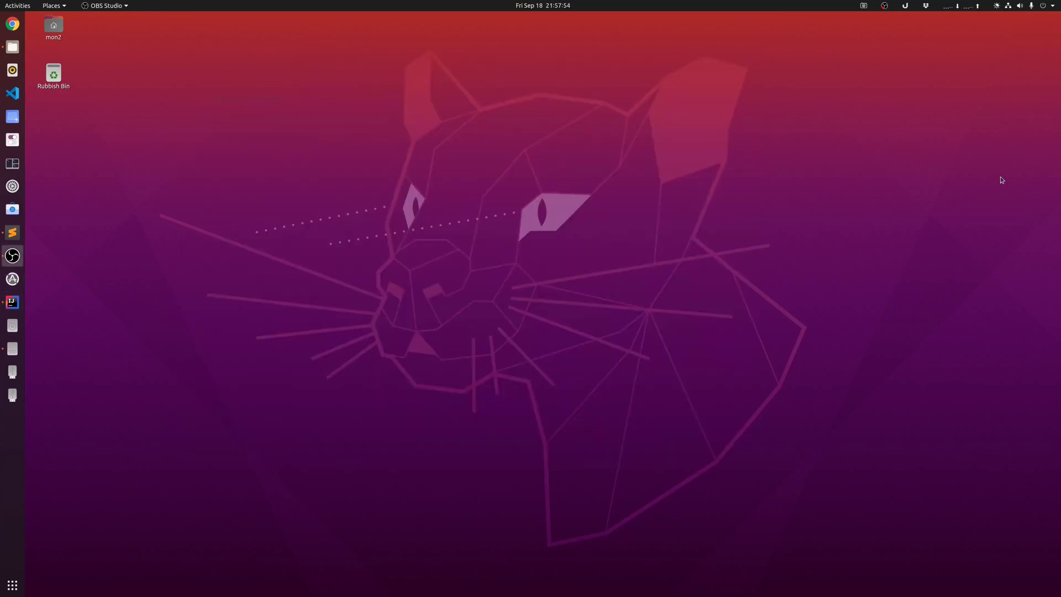
{"action": "left_click", "coordinate": [926, 7]}
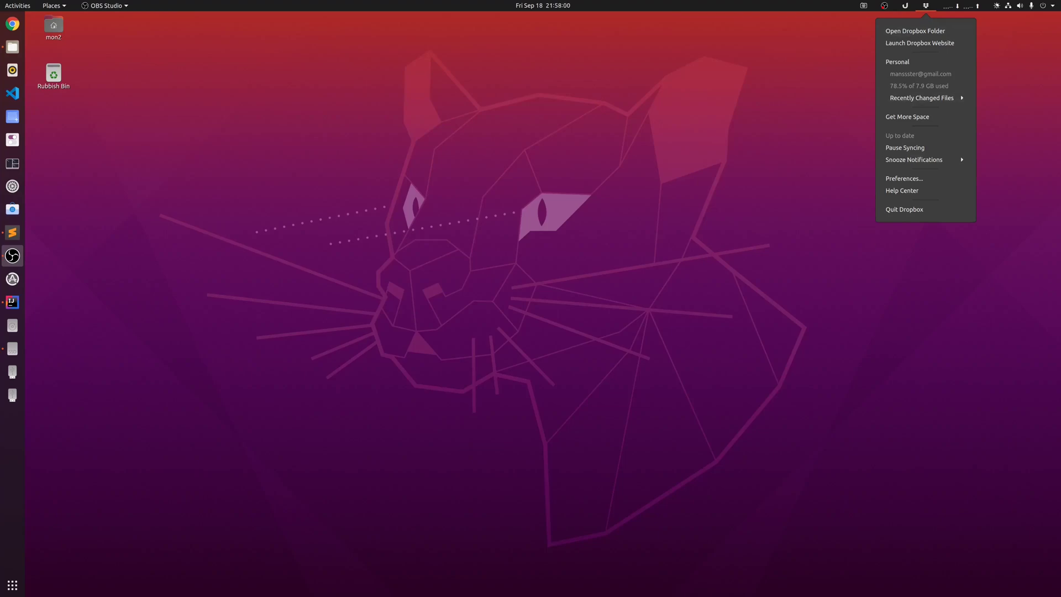
{"action": "key", "text": "Escape"}
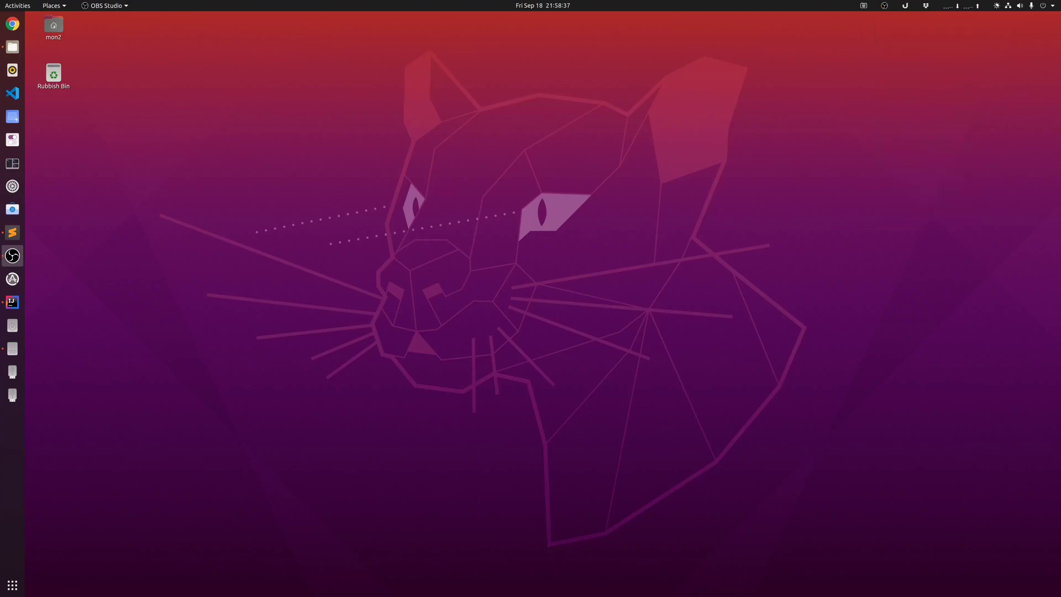
Launch GIMP by searching 'gimp' to view its single-window workspace, then close it
{"action": "left_click", "coordinate": [14, 589]}
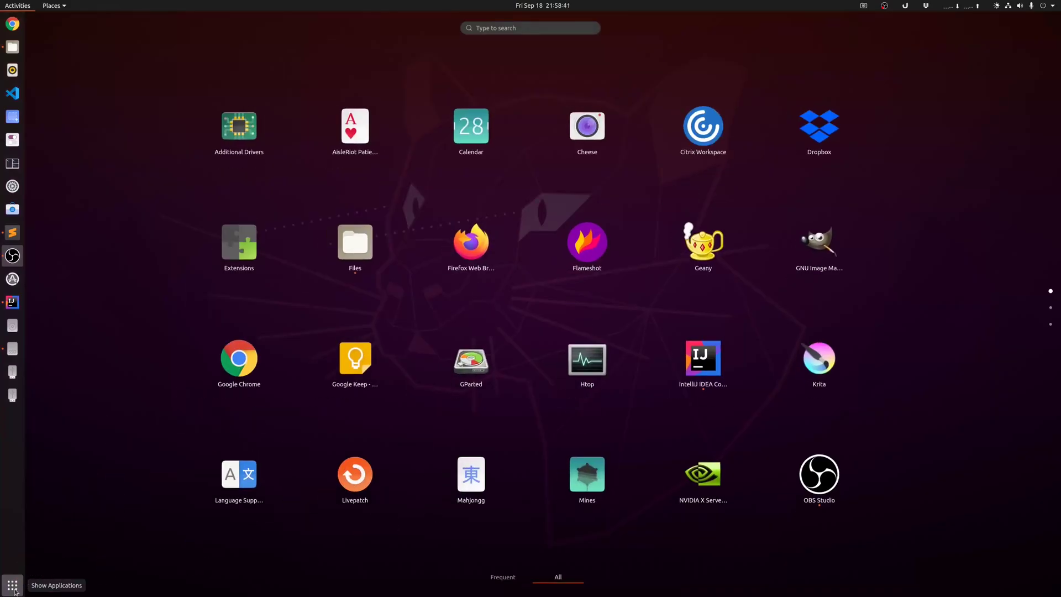
{"action": "type", "text": "gimp"}
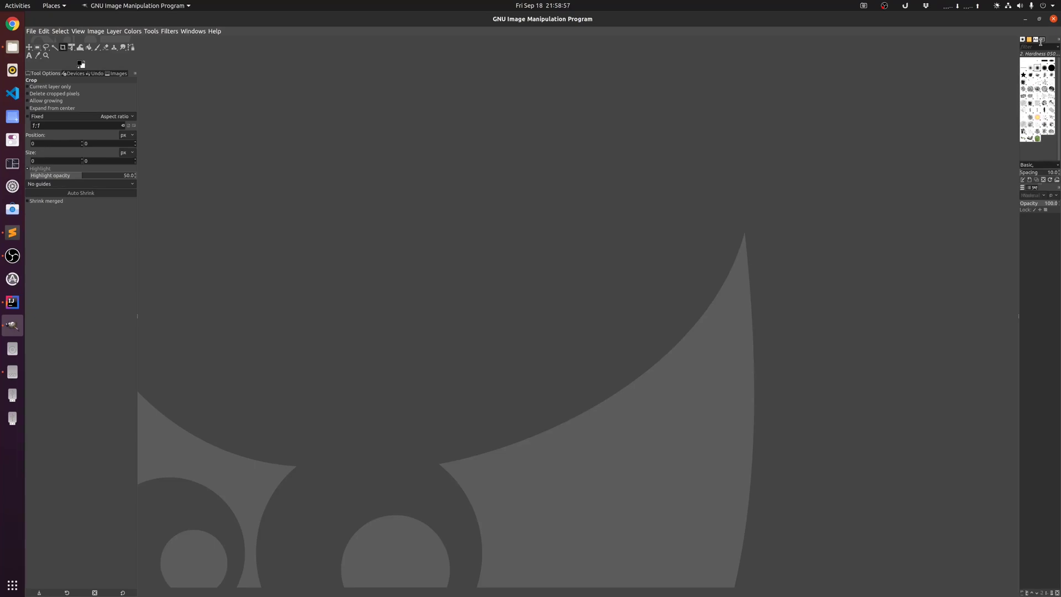
{"action": "left_click", "coordinate": [1053, 20]}
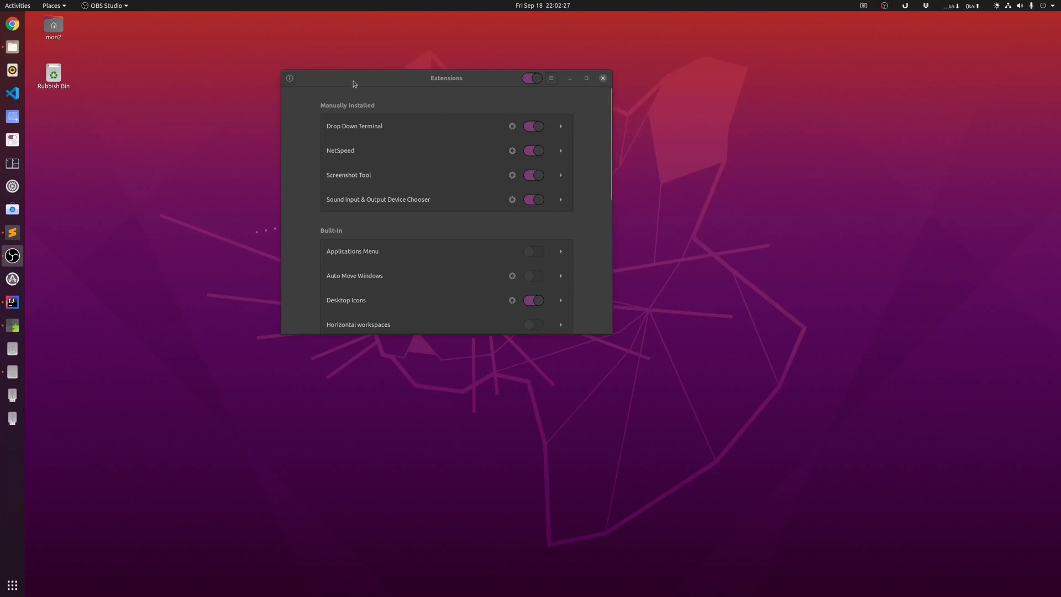
{"action": "left_click", "coordinate": [354, 84]}
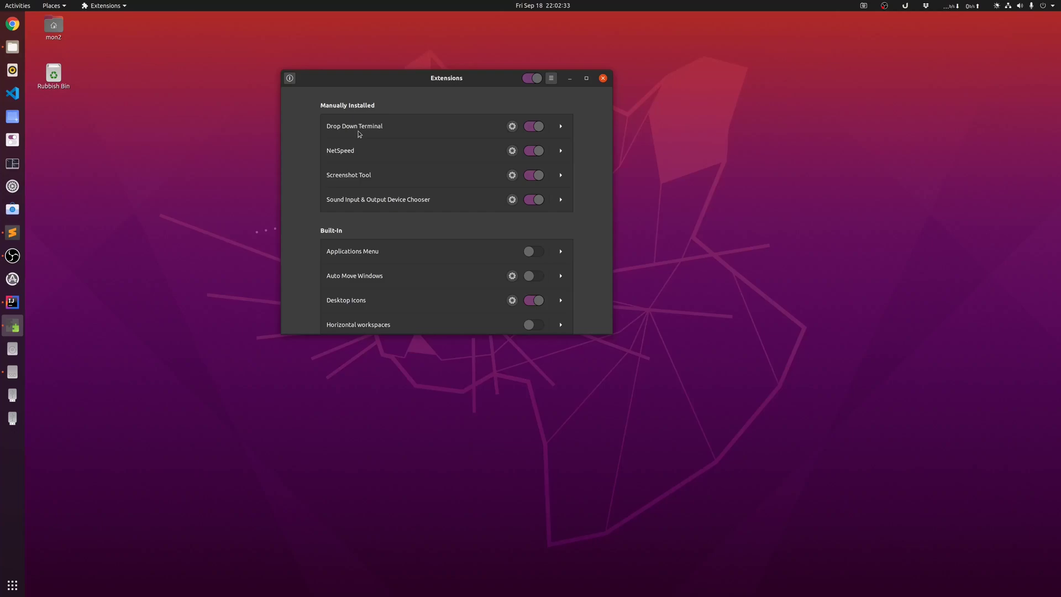
{"action": "key", "text": "F12"}
{"action": "key", "text": "F12"}
{"action": "key", "text": "F12"}
{"action": "key", "text": "F12"}
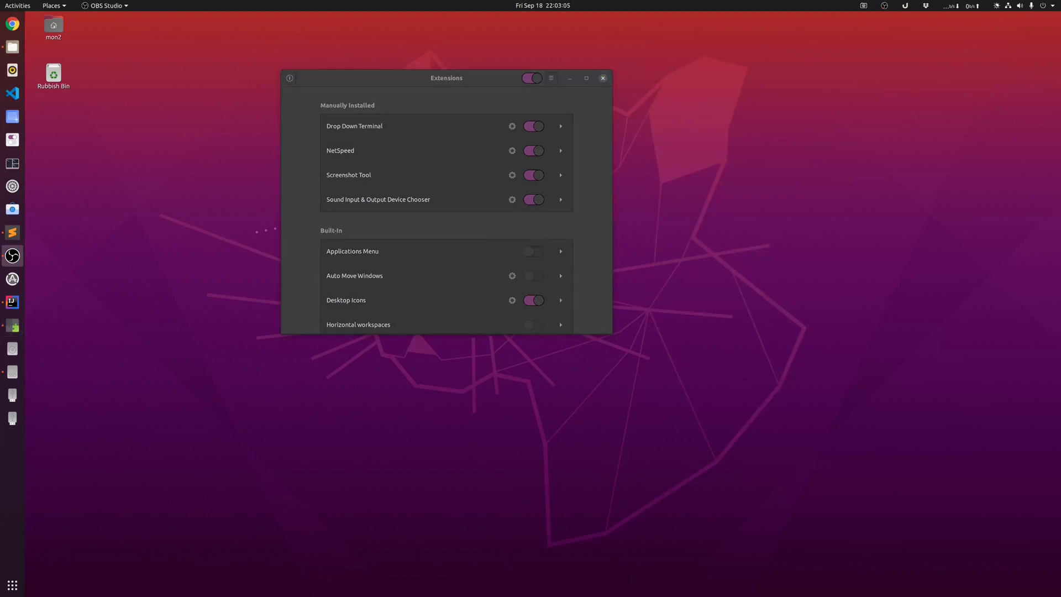
{"action": "left_click", "coordinate": [398, 154]}
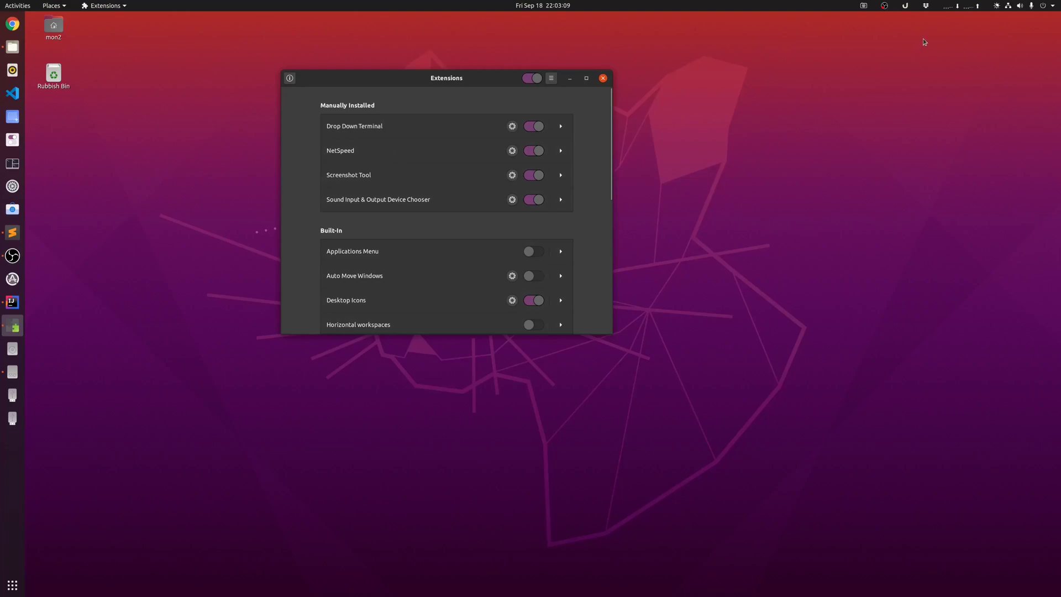
{"action": "left_click", "coordinate": [958, 7]}
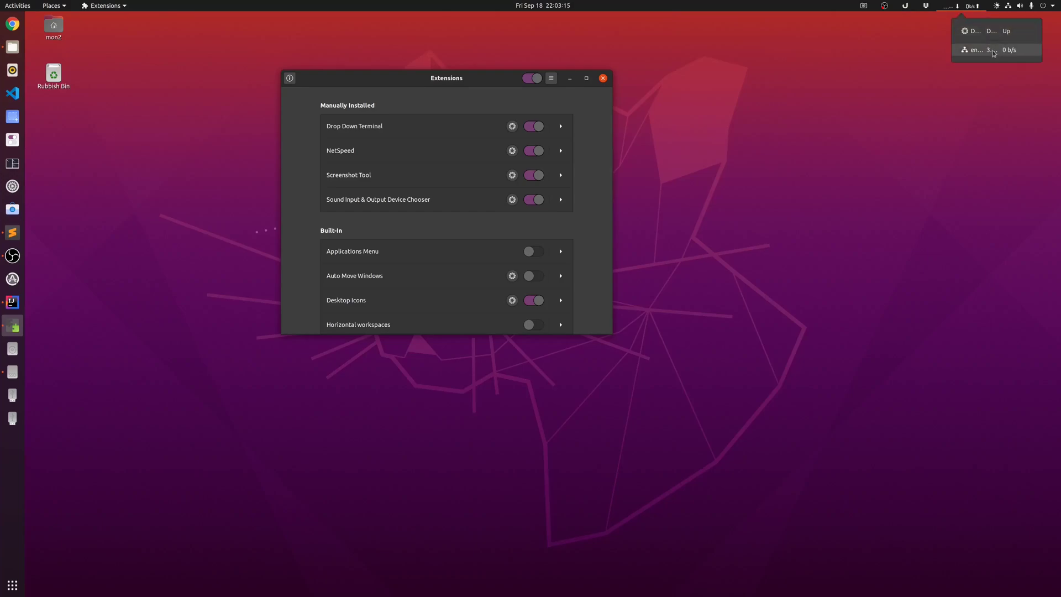
{"action": "left_click", "coordinate": [401, 177]}
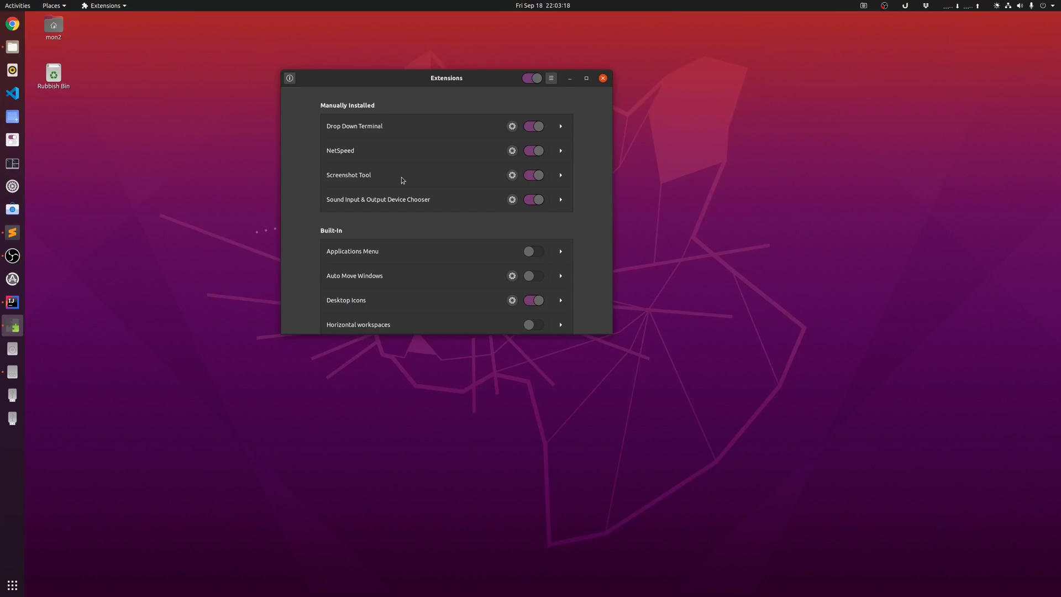
Capture a Select Area screenshot around the Extensions window and dismiss the notification
{"action": "left_click", "coordinate": [864, 6]}
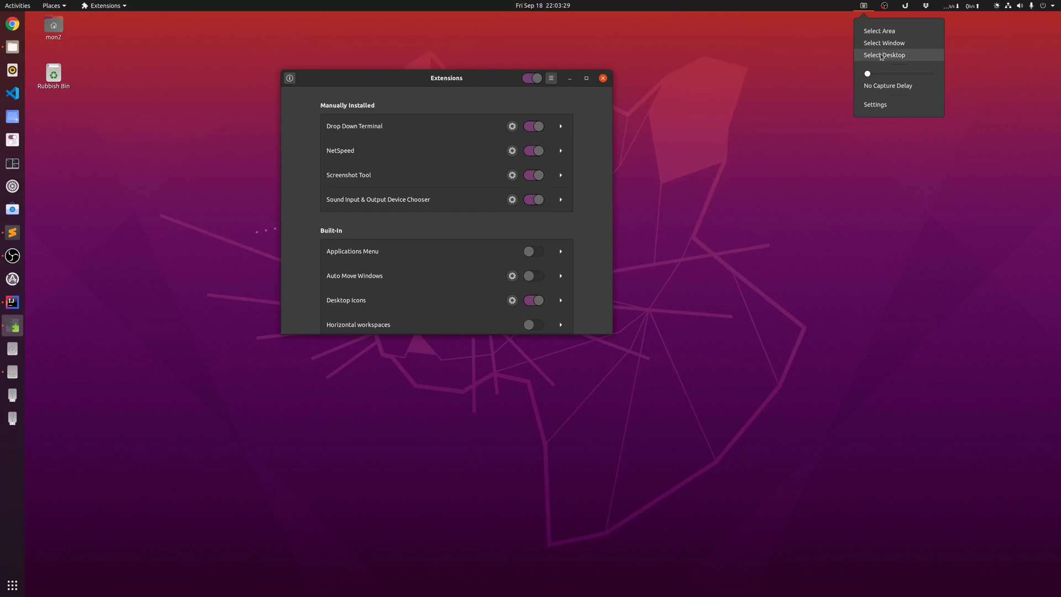
{"action": "left_click", "coordinate": [879, 31]}
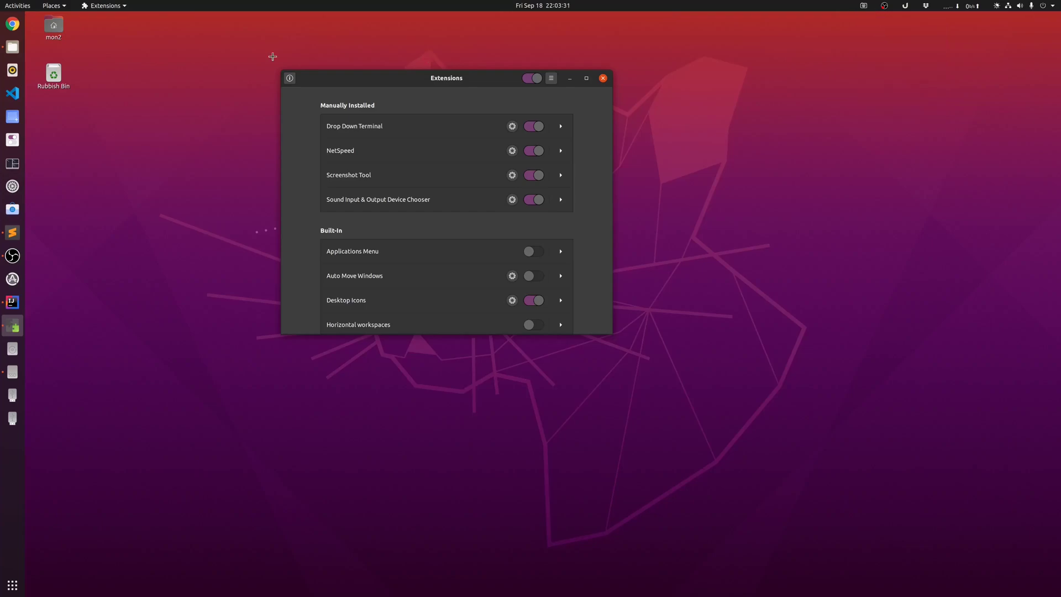
{"action": "left_click_drag", "start_coordinate": [229, 49], "coordinate": [718, 372]}
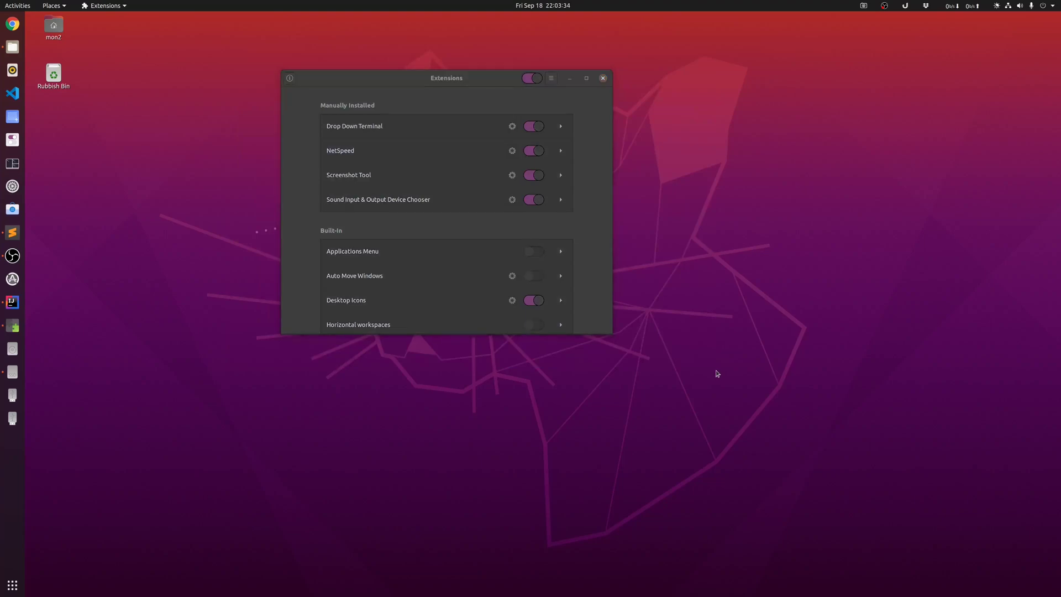
{"action": "left_click", "coordinate": [536, 53]}
{"action": "left_click", "coordinate": [865, 6]}
{"action": "left_click", "coordinate": [360, 202]}
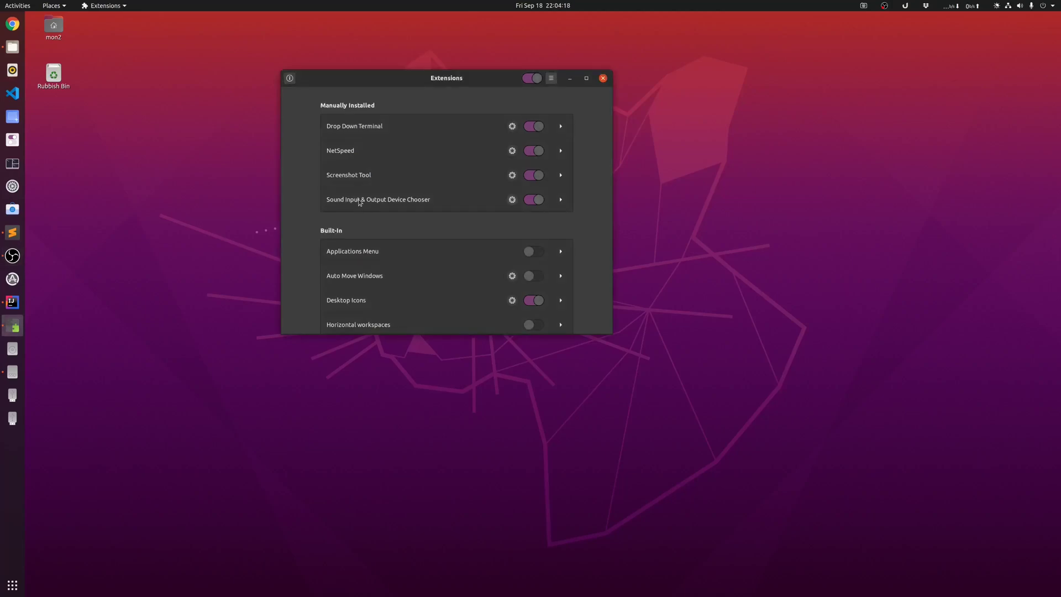
{"action": "left_click", "coordinate": [1022, 7]}
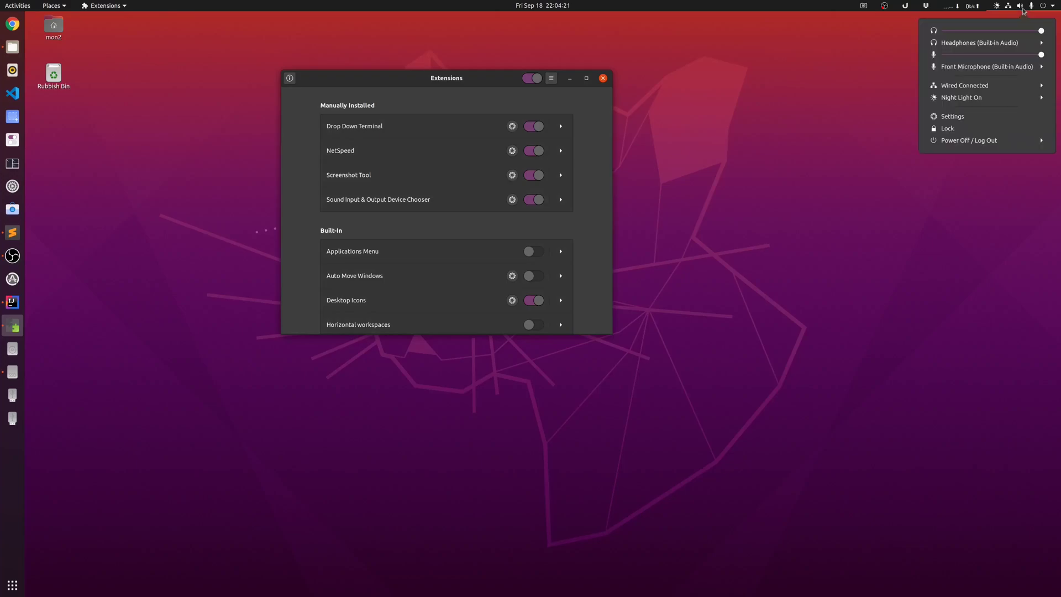
{"action": "left_click", "coordinate": [1037, 44]}
{"action": "left_click", "coordinate": [1037, 47]}
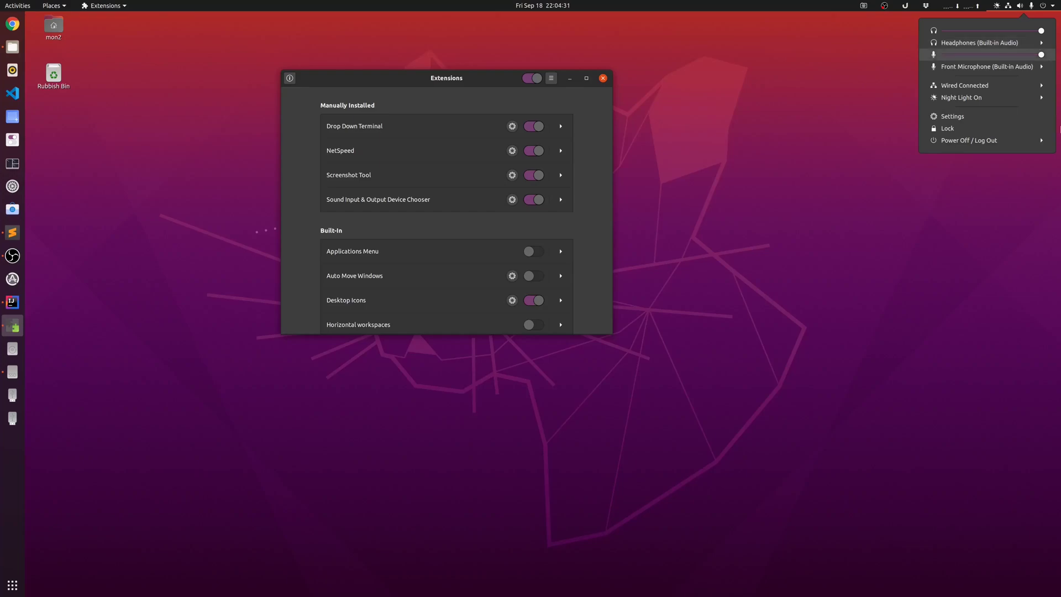
{"action": "key", "text": "Escape"}
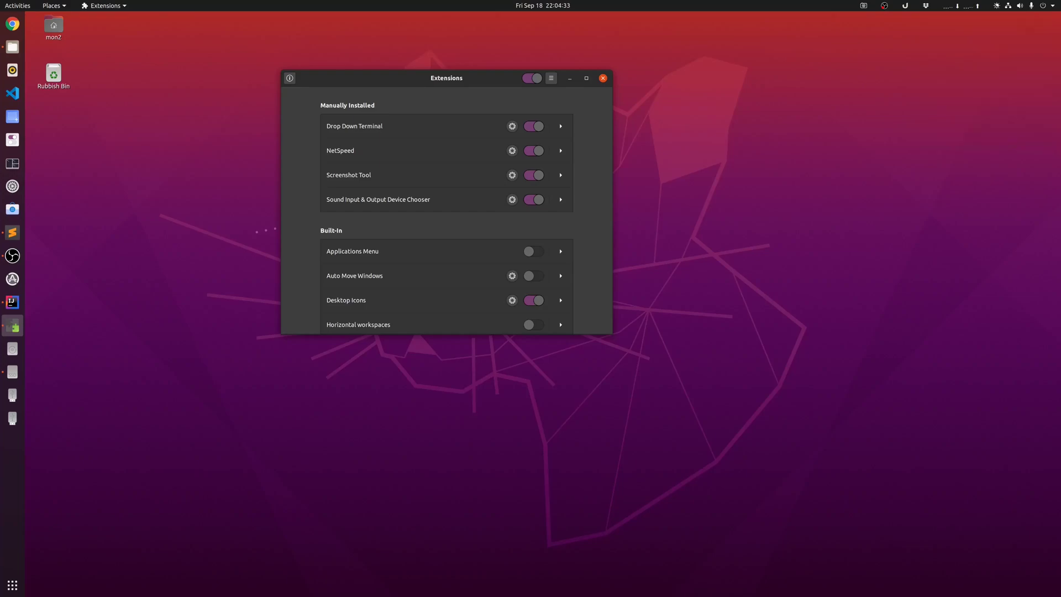